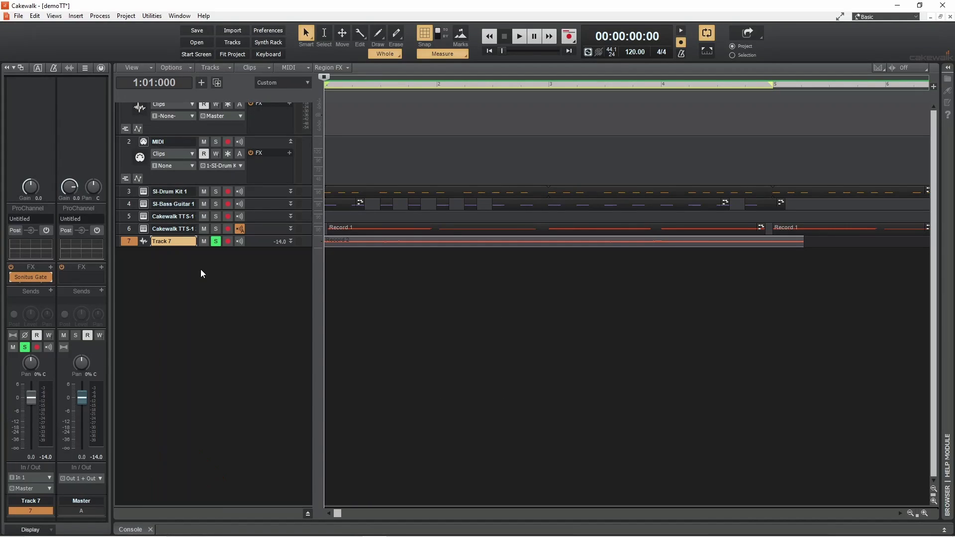
Step: Open the Console and insert a new stereo bus, Bus D, after the Preview bus
{"action": "left_click", "coordinate": [134, 530]}
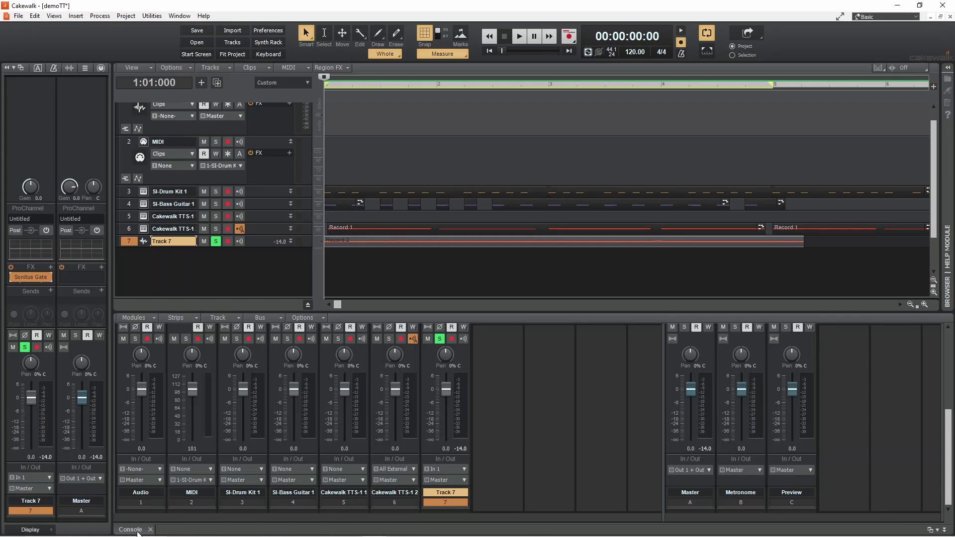
{"action": "right_click", "coordinate": [842, 426]}
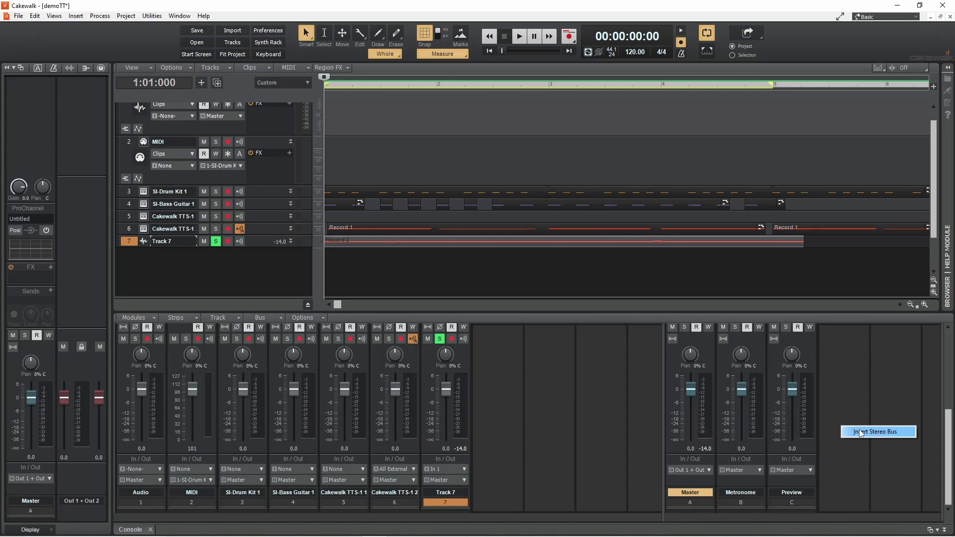
{"action": "left_click", "coordinate": [861, 433]}
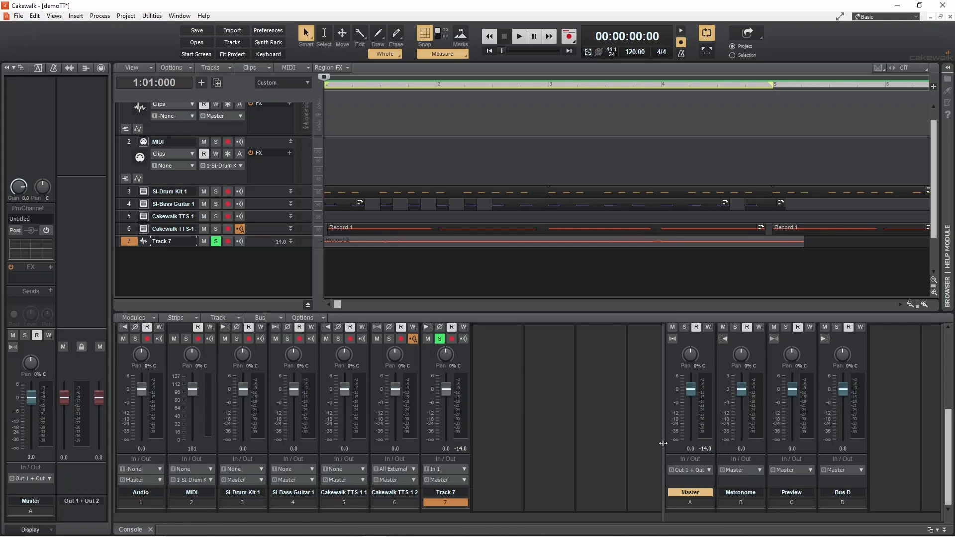
Step: Widen the bus strip area and rename Bus D to 'delay'
{"action": "left_click_drag", "start_coordinate": [663, 443], "coordinate": [619, 450]}
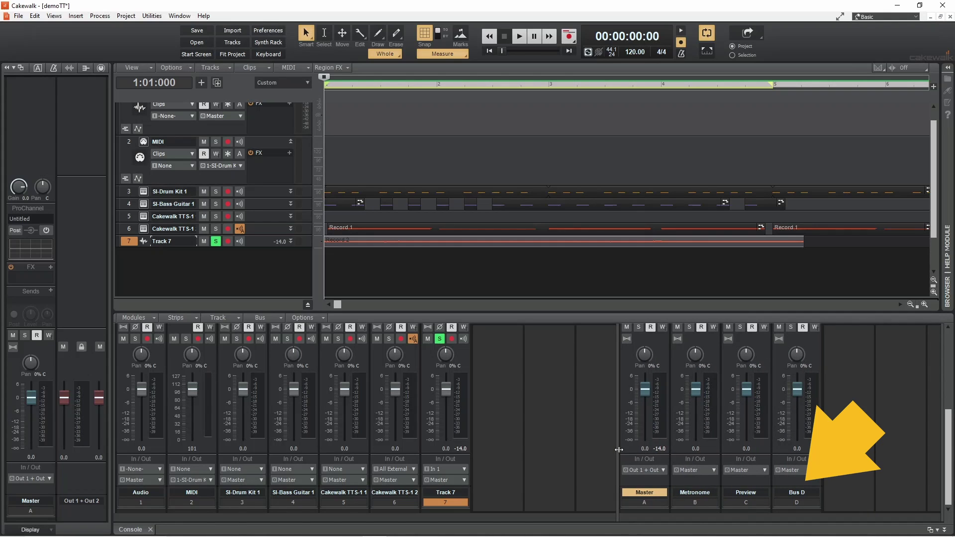
{"action": "double_click", "coordinate": [802, 493]}
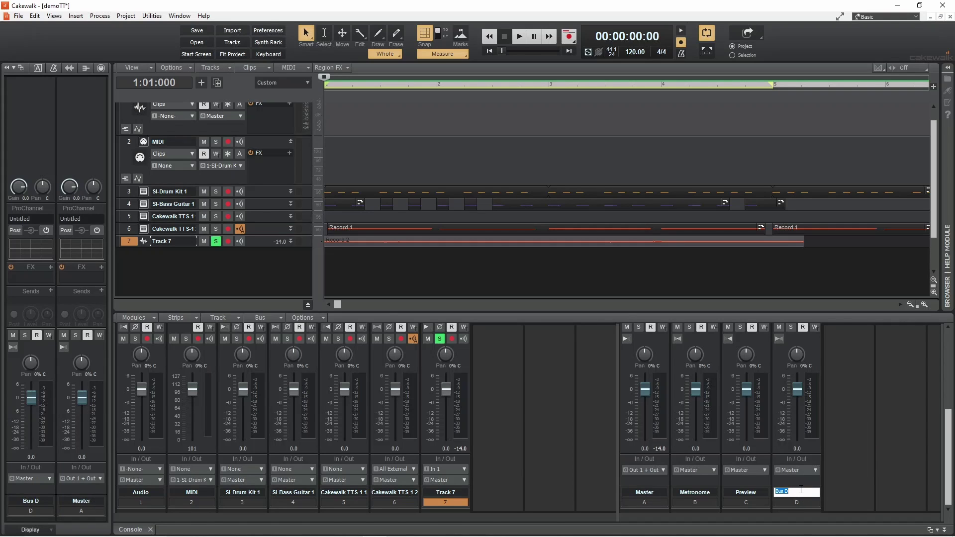
{"action": "type", "text": "delay"}
{"action": "key", "text": "Return"}
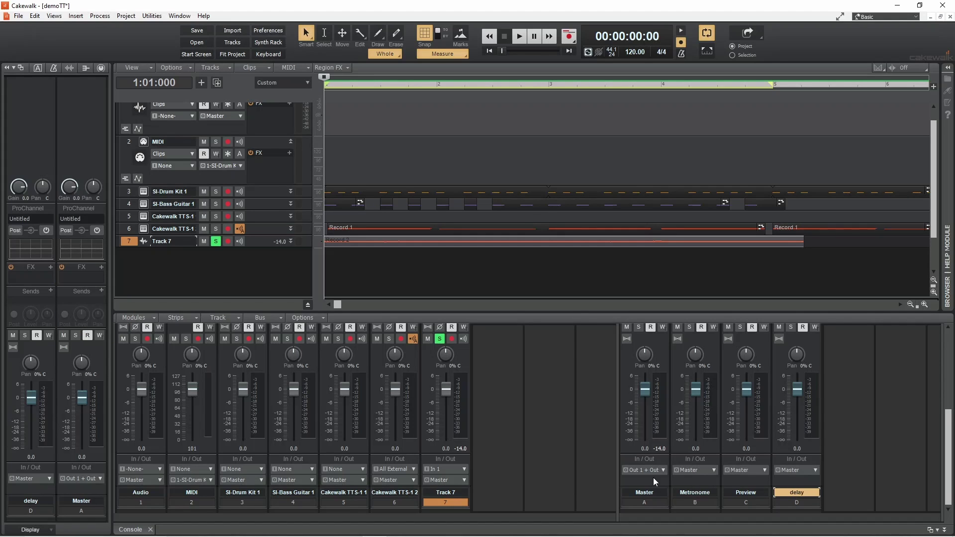
Step: Insert Sonitus Delay (Audio FX > Delay) on the delay bus and place its window over the tracks
{"action": "right_click", "coordinate": [49, 268]}
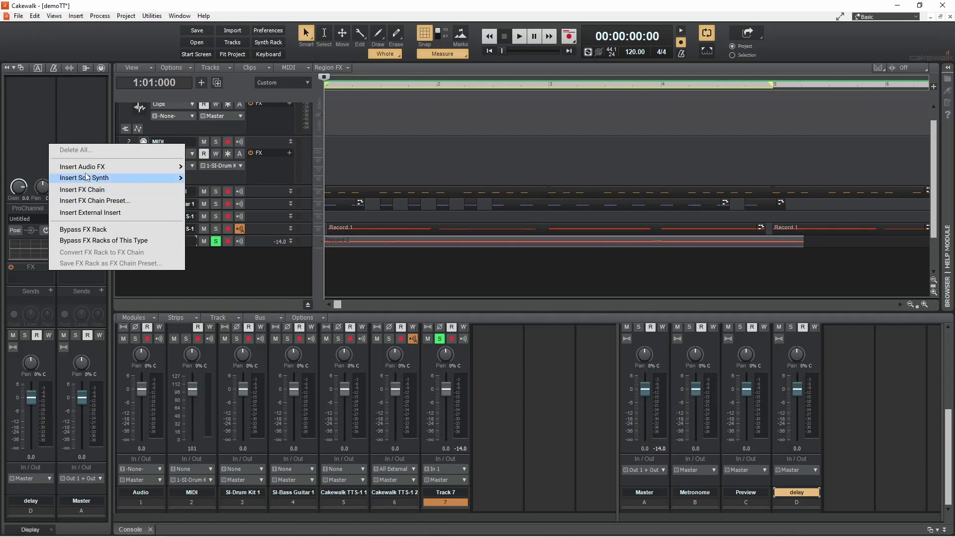
{"action": "mouse_move", "coordinate": [87, 168]}
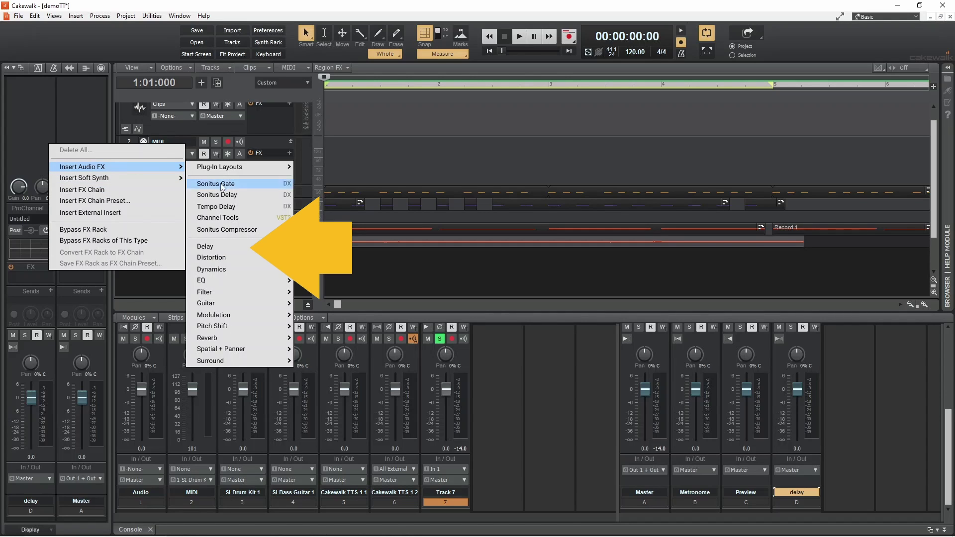
{"action": "mouse_move", "coordinate": [228, 247]}
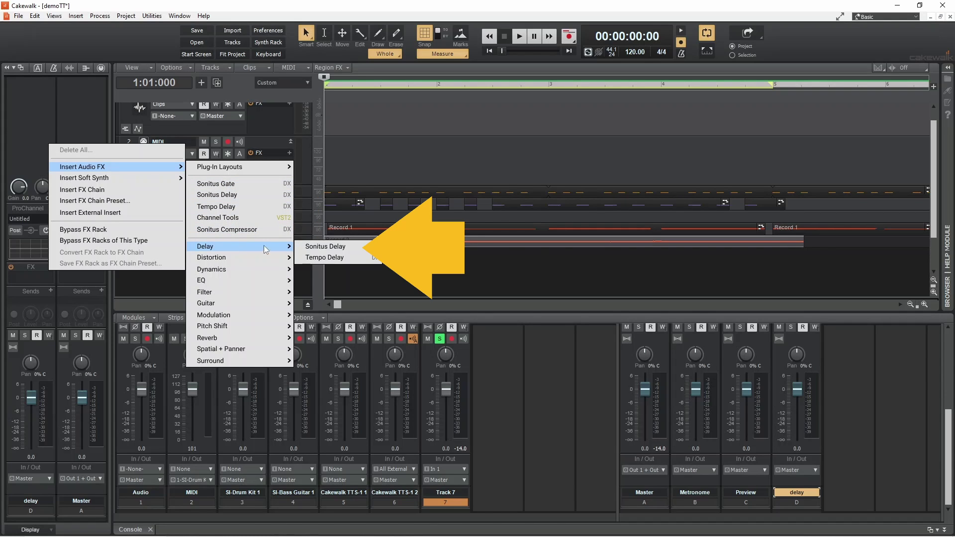
{"action": "left_click", "coordinate": [323, 247]}
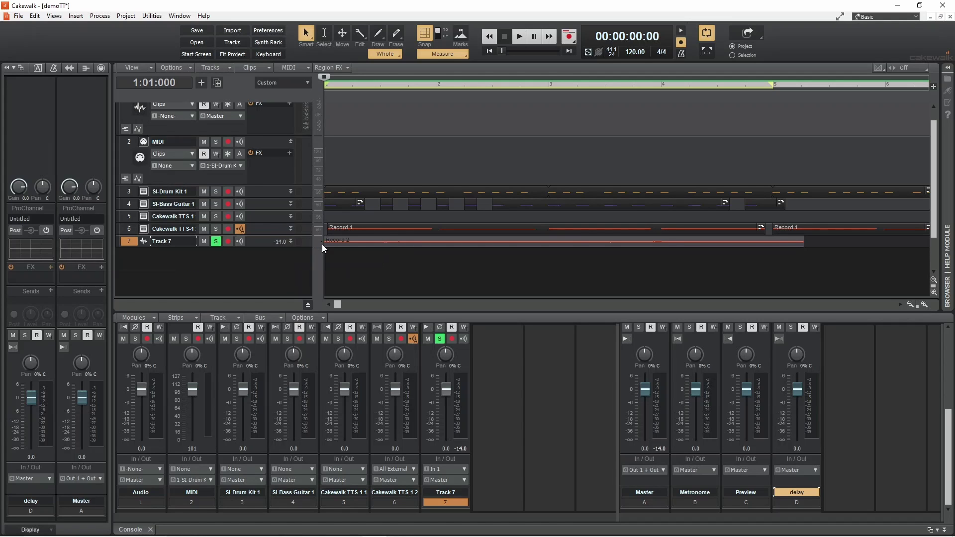
{"action": "left_click_drag", "start_coordinate": [142, 12], "coordinate": [640, 115]}
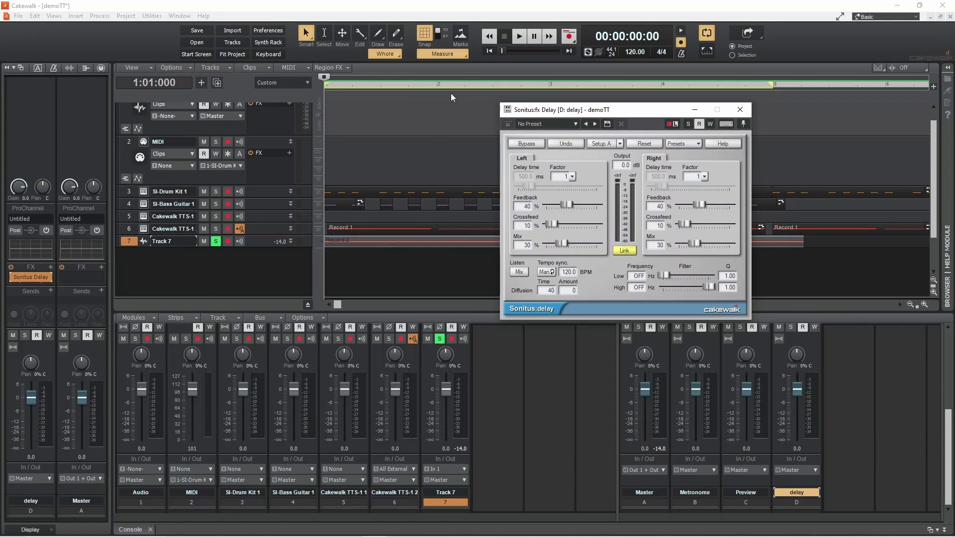
Step: Select Track 7 and add an Inspector send from it to the delay bus
{"action": "left_click", "coordinate": [130, 241]}
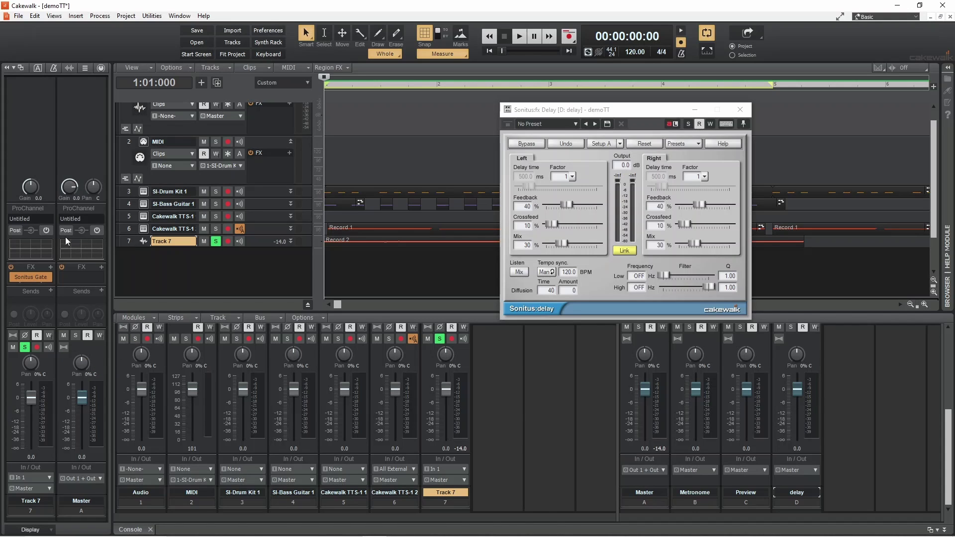
{"action": "left_click", "coordinate": [52, 287]}
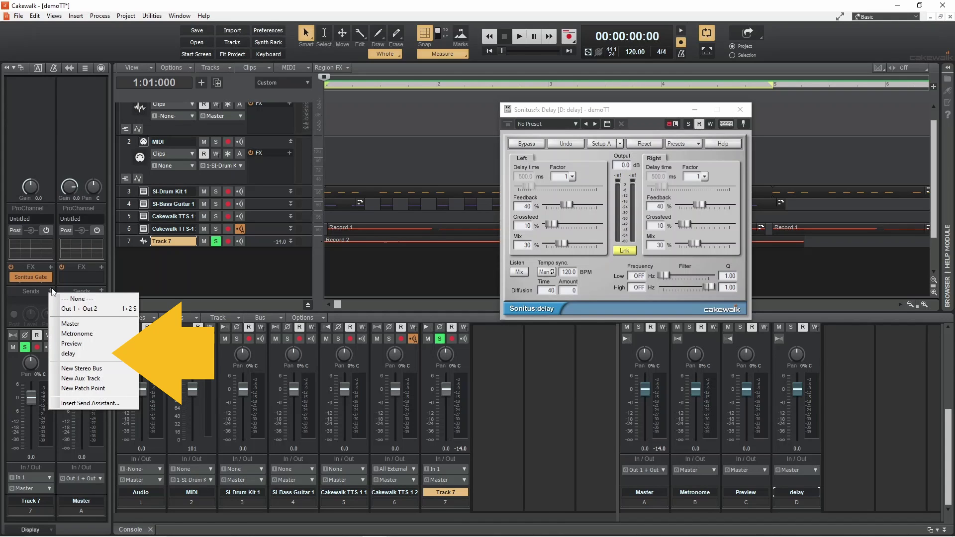
{"action": "left_click", "coordinate": [70, 353]}
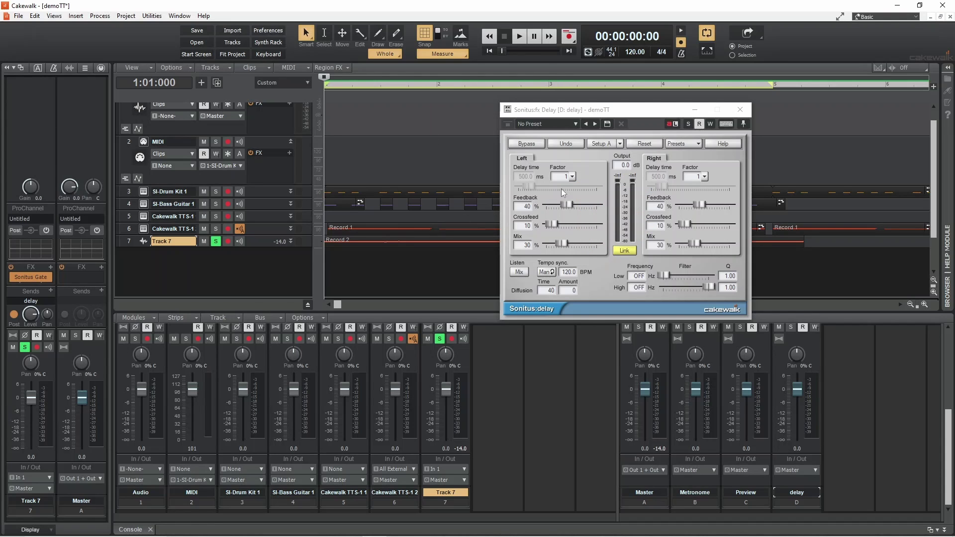
Step: Set the Left and Right delay factors to 1/16 (31.3 ms) and play back the echo
{"action": "left_click", "coordinate": [573, 177]}
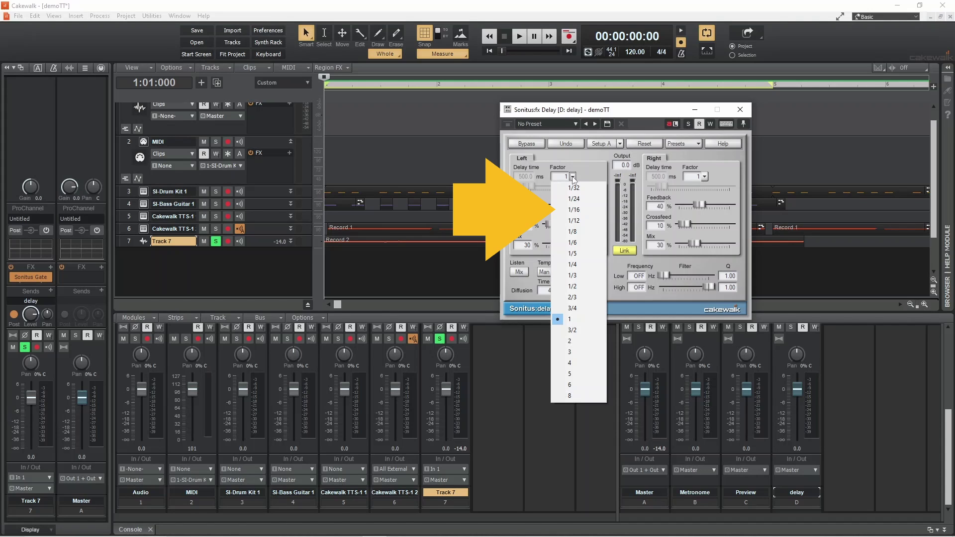
{"action": "left_click", "coordinate": [574, 210]}
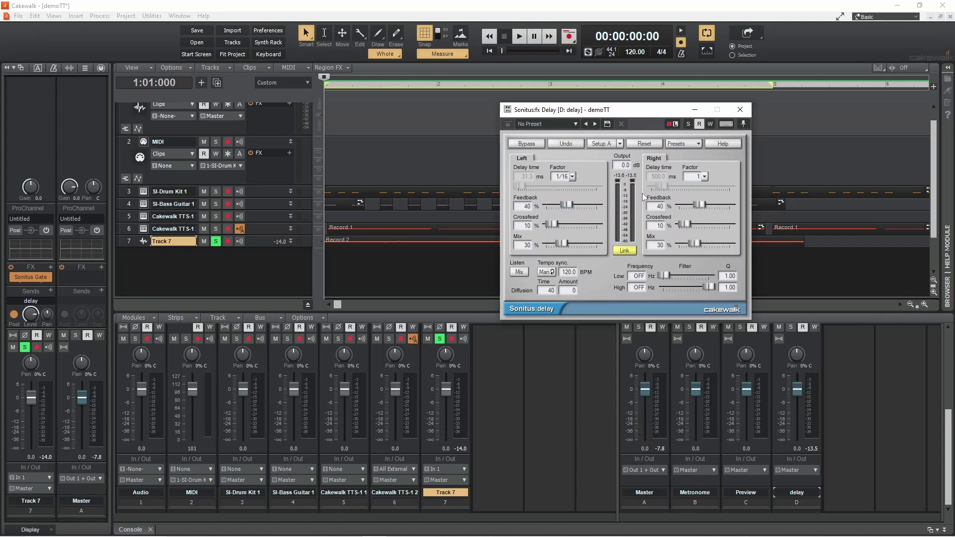
{"action": "left_click", "coordinate": [706, 178]}
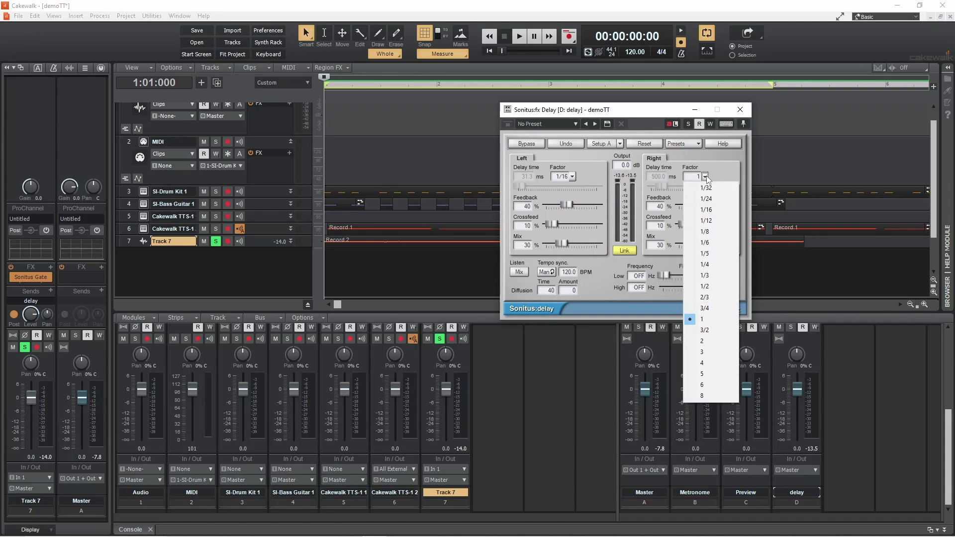
{"action": "left_click", "coordinate": [707, 210]}
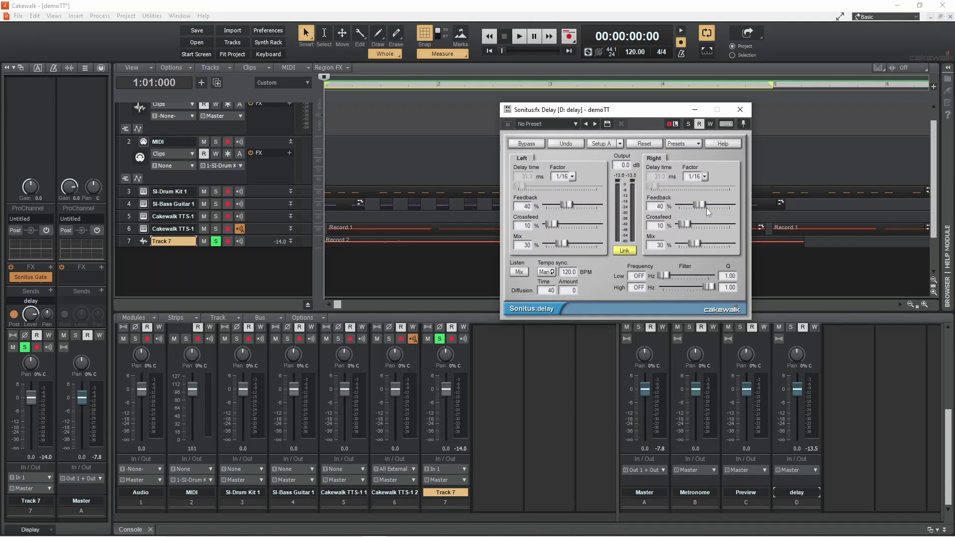
{"action": "left_click", "coordinate": [521, 38]}
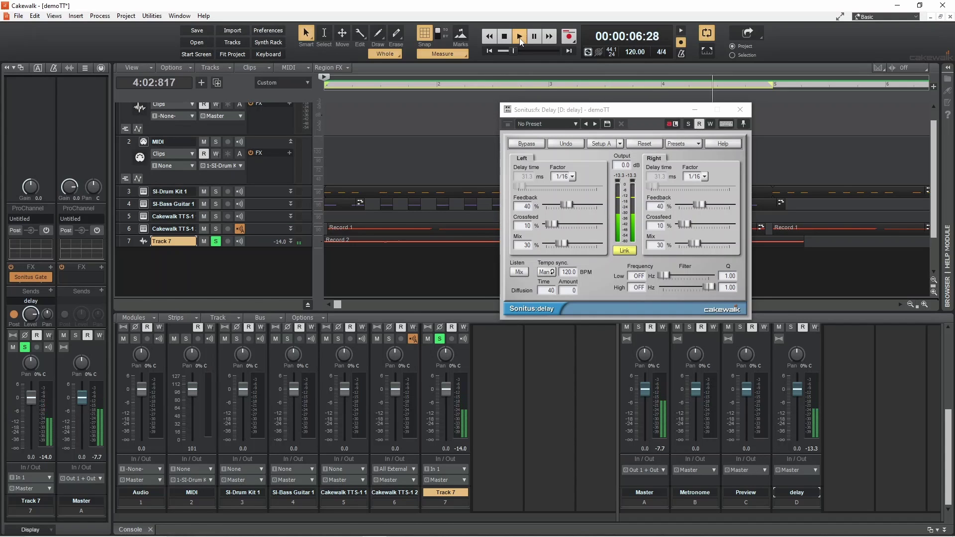
{"action": "left_click", "coordinate": [505, 37]}
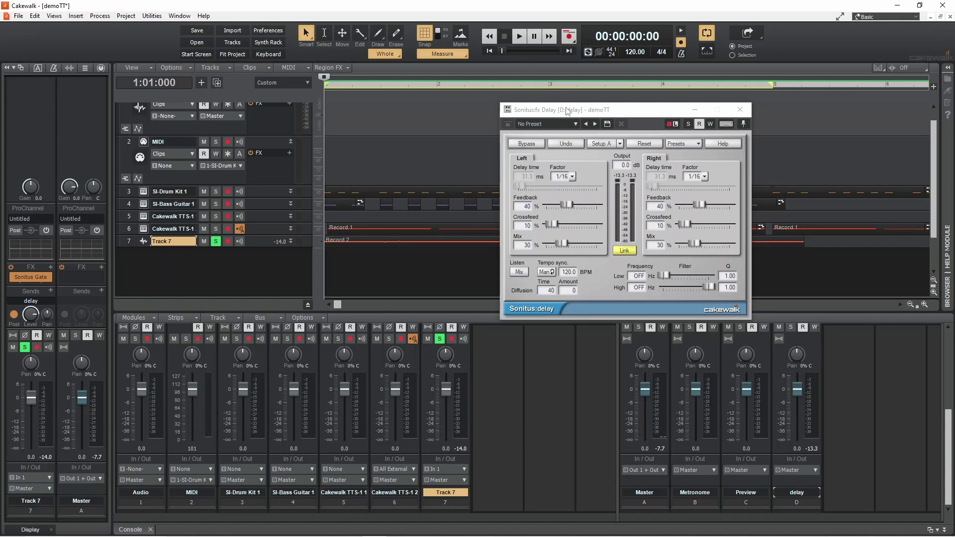
Step: Set both delay factors to 4 (2000 ms), audition the longer echo, and save the project
{"action": "left_click", "coordinate": [572, 179]}
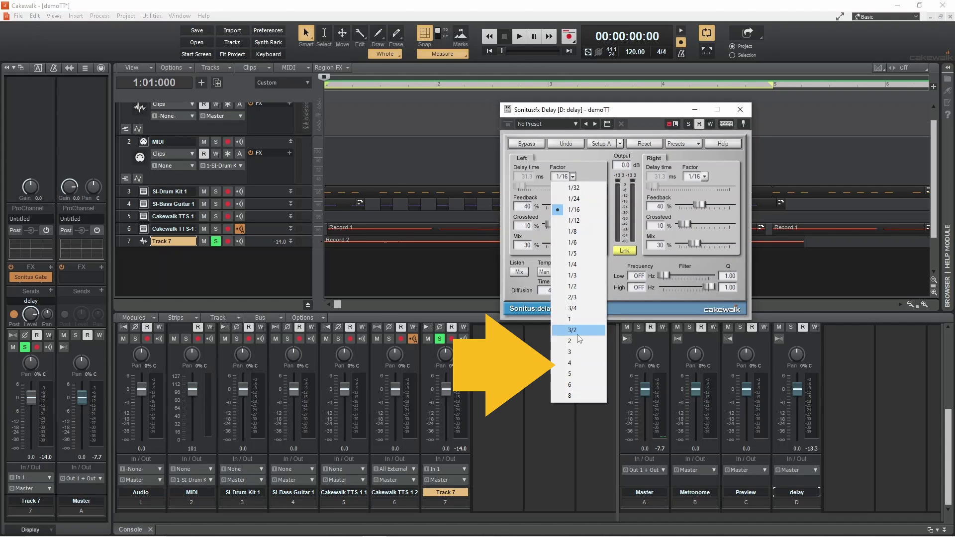
{"action": "left_click", "coordinate": [577, 360]}
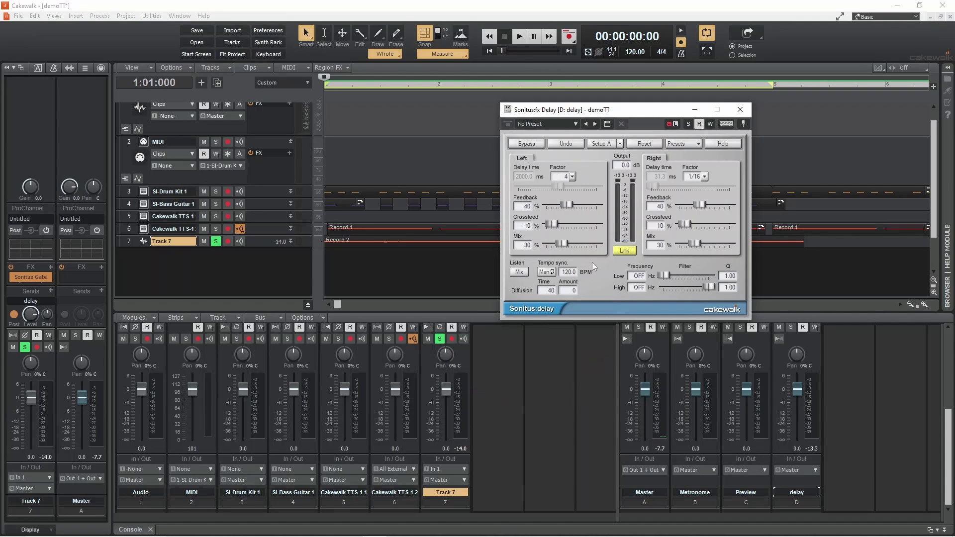
{"action": "left_click", "coordinate": [704, 178]}
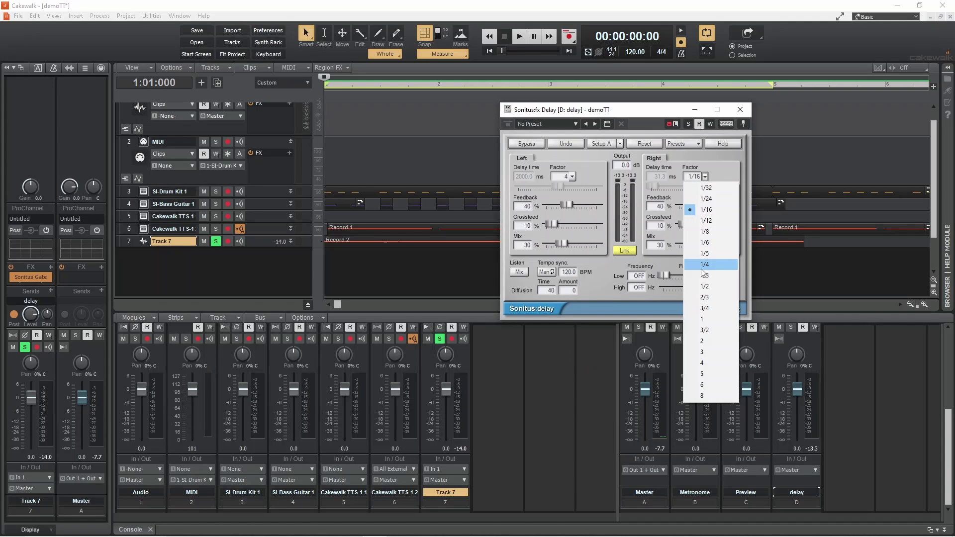
{"action": "left_click", "coordinate": [707, 362]}
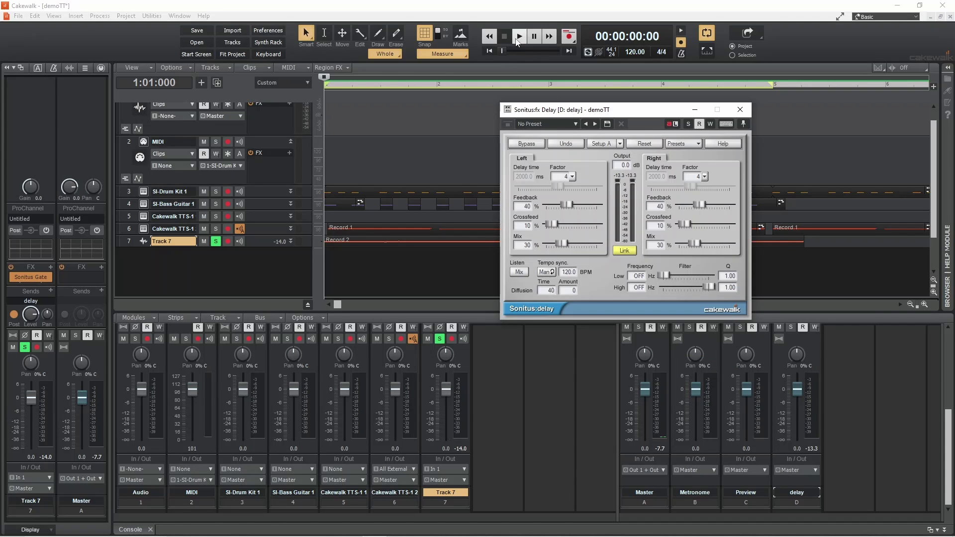
{"action": "left_click", "coordinate": [517, 44]}
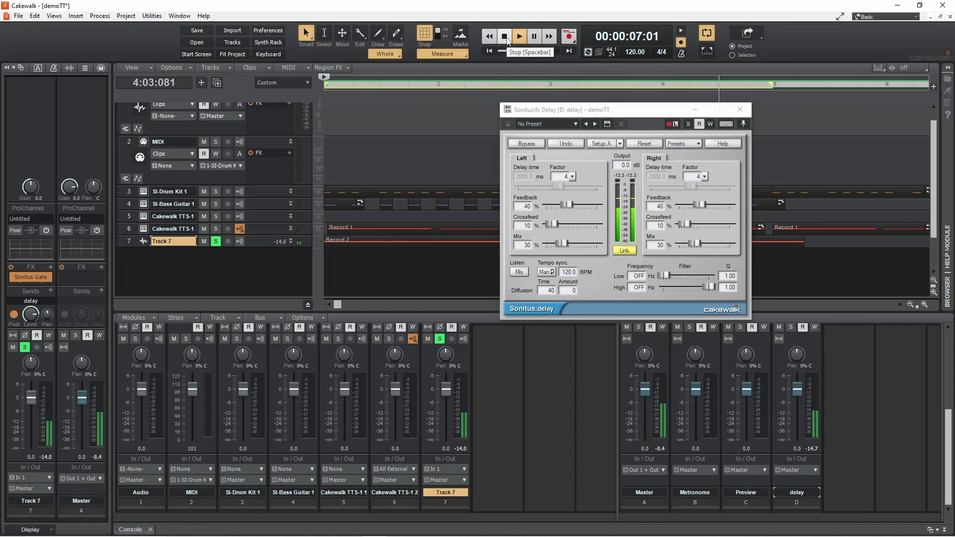
{"action": "left_click", "coordinate": [506, 37]}
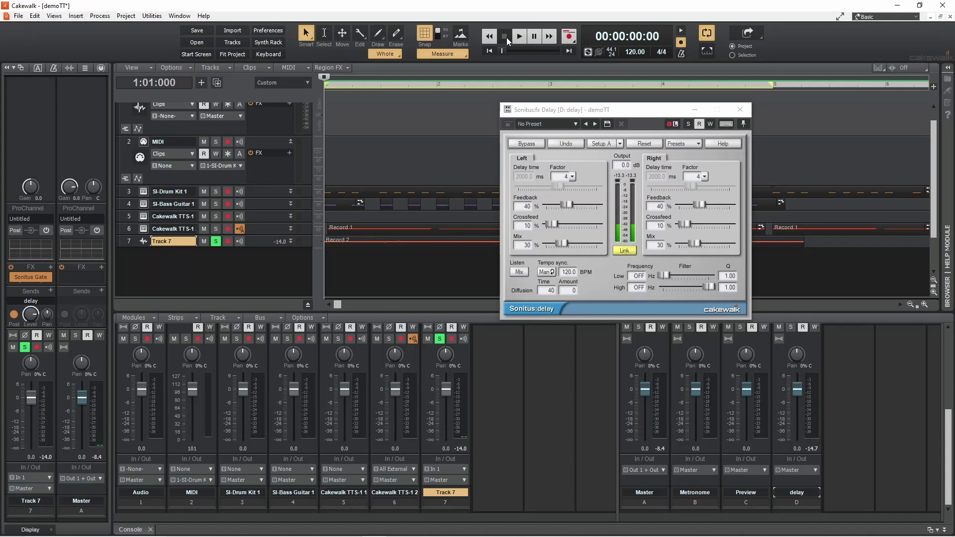
{"action": "key", "text": "ctrl+s"}
Step: Set the left delay factor to 1/2 (250 ms) and the right to 1 (500 ms), then audition
{"action": "left_click", "coordinate": [572, 177]}
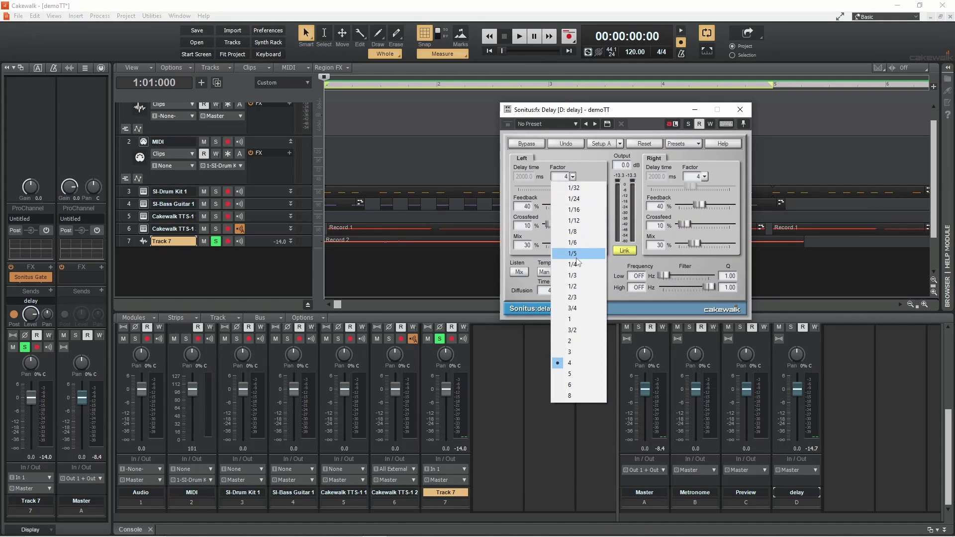
{"action": "left_click", "coordinate": [577, 287]}
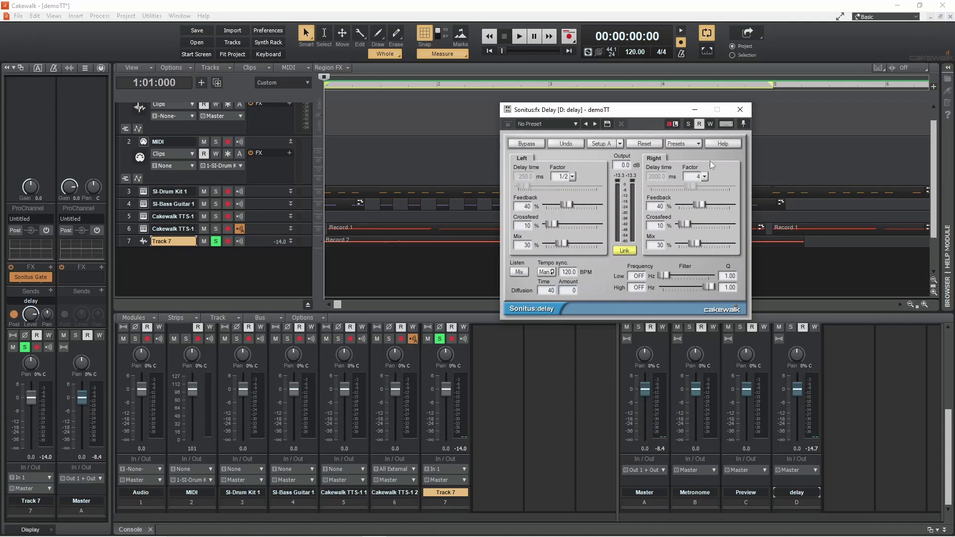
{"action": "left_click", "coordinate": [704, 177]}
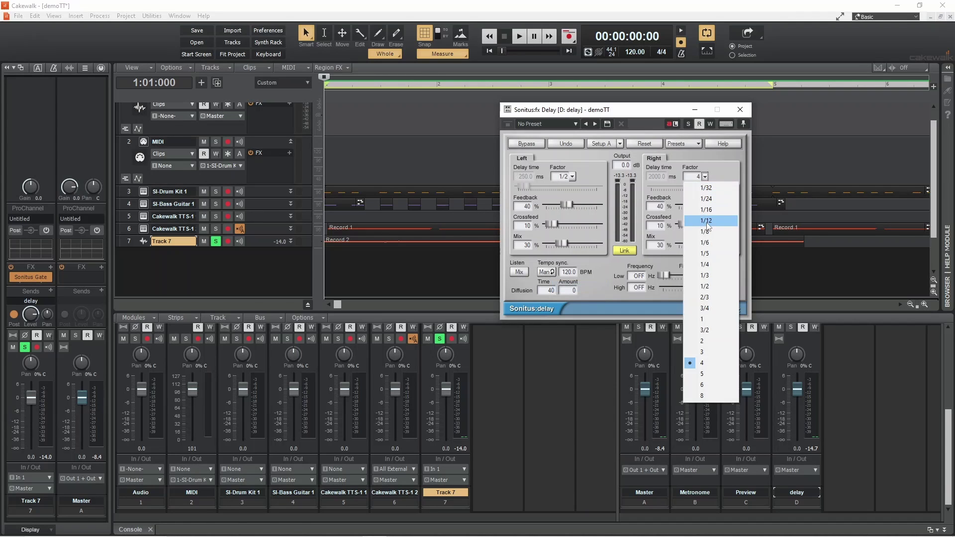
{"action": "left_click", "coordinate": [707, 320]}
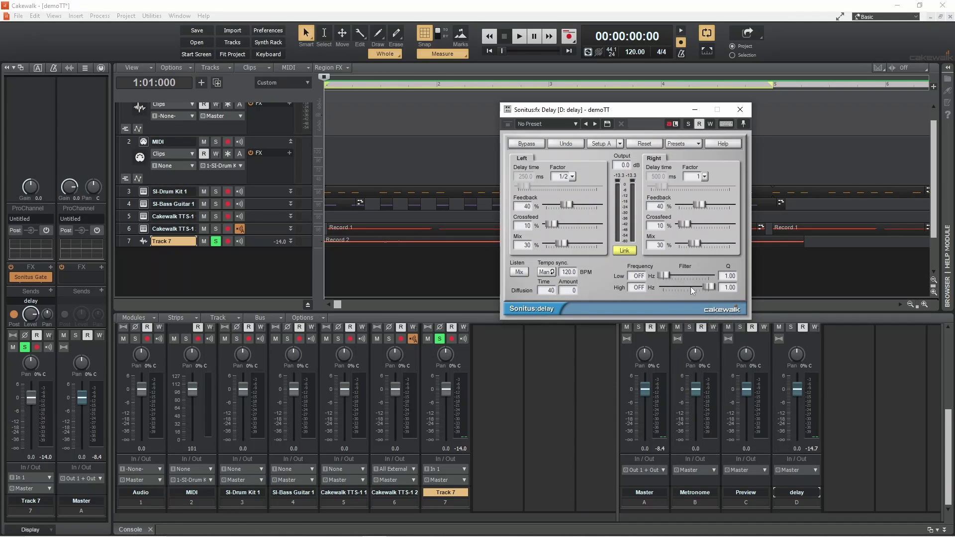
{"action": "left_click", "coordinate": [520, 37]}
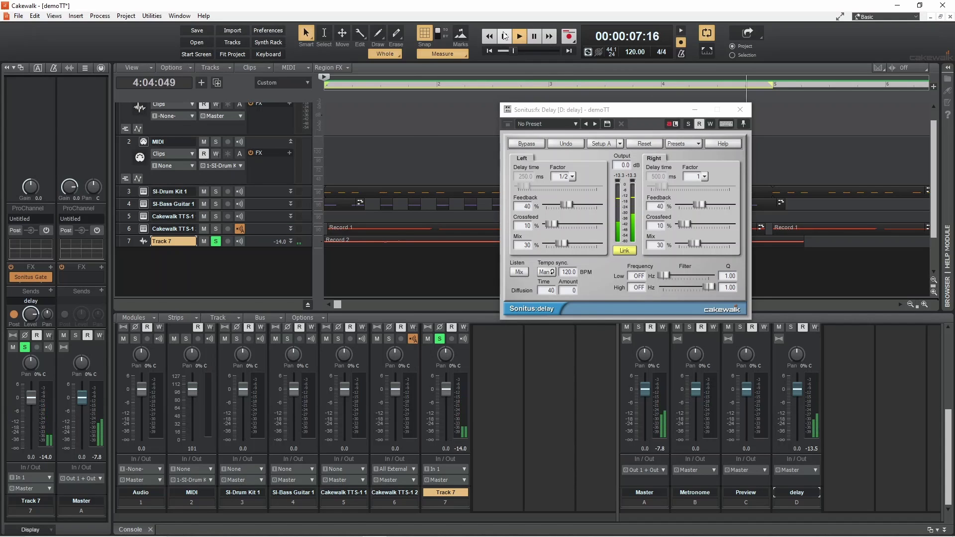
{"action": "left_click", "coordinate": [504, 36]}
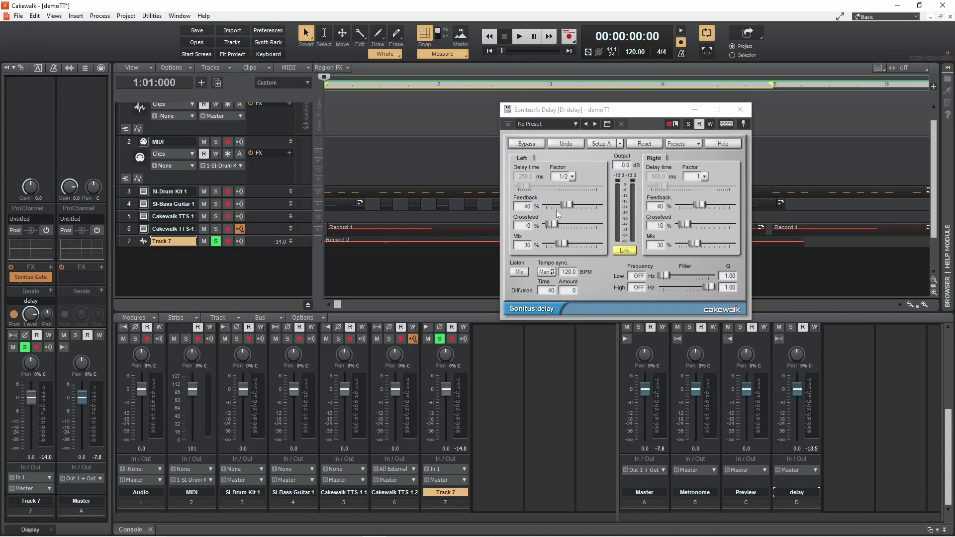
{"action": "left_click_drag", "start_coordinate": [565, 203], "coordinate": [546, 204]}
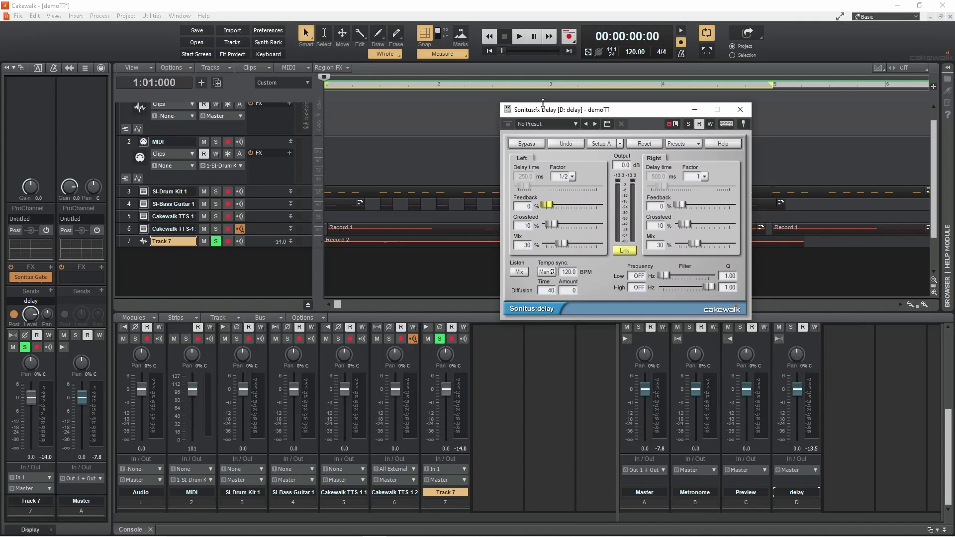
{"action": "left_click", "coordinate": [520, 40]}
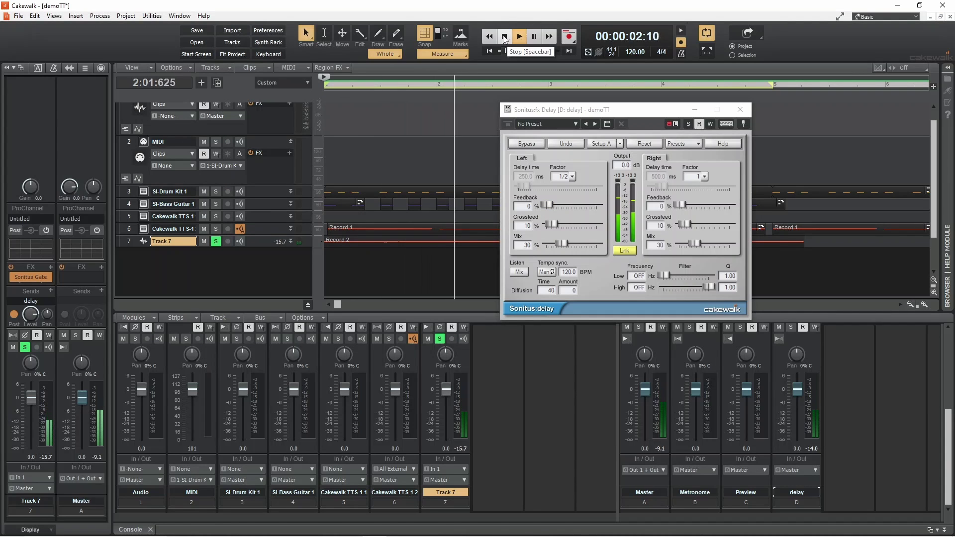
{"action": "left_click", "coordinate": [504, 38]}
{"action": "left_click", "coordinate": [504, 38]}
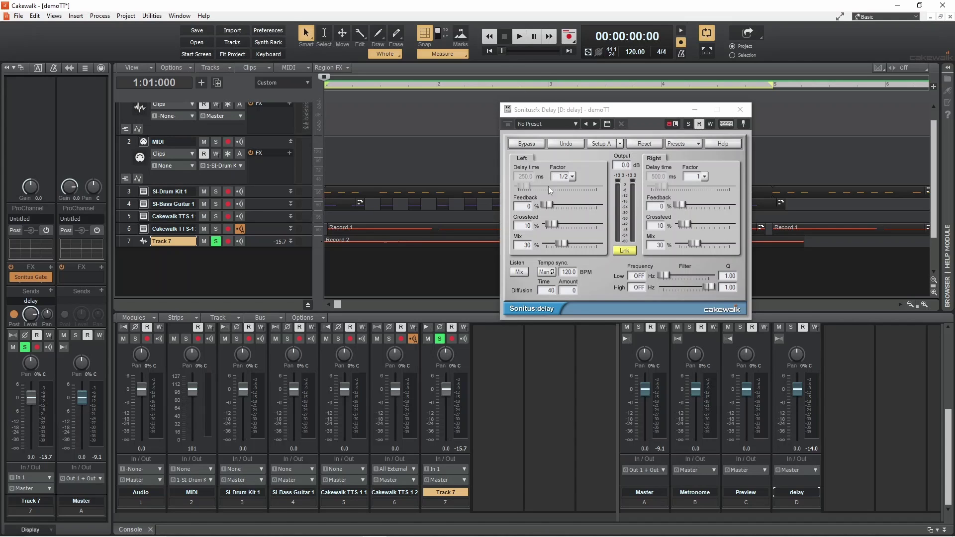
{"action": "left_click_drag", "start_coordinate": [547, 208], "coordinate": [595, 215]}
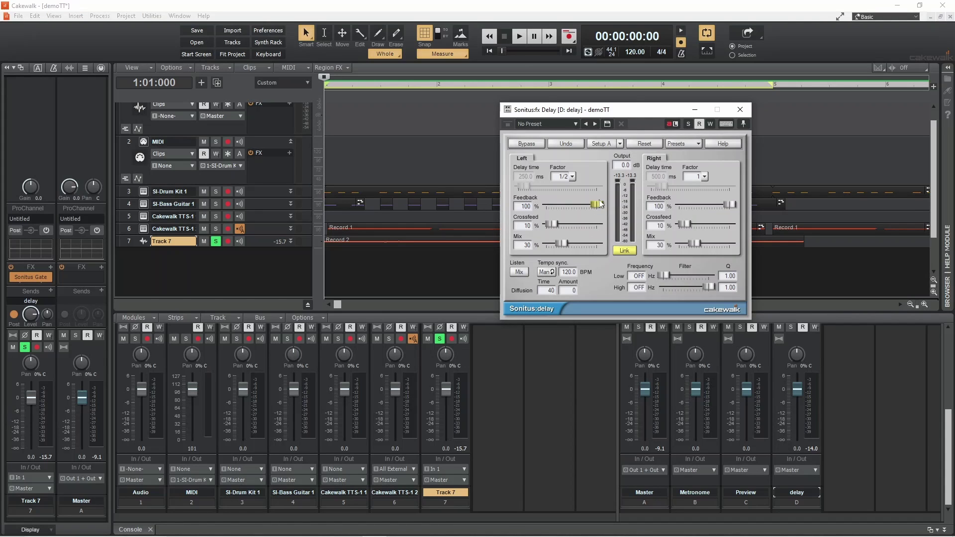
{"action": "left_click", "coordinate": [522, 43]}
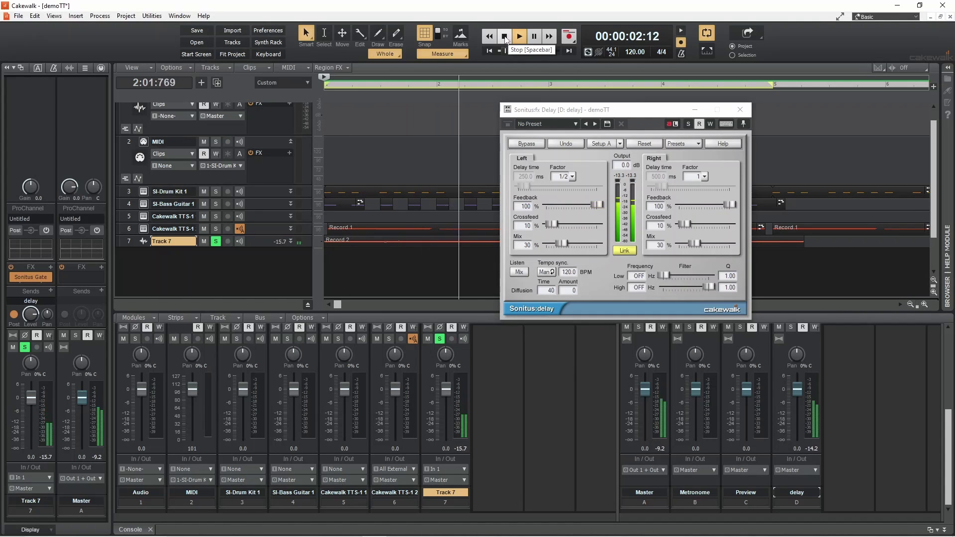
{"action": "left_click", "coordinate": [504, 37]}
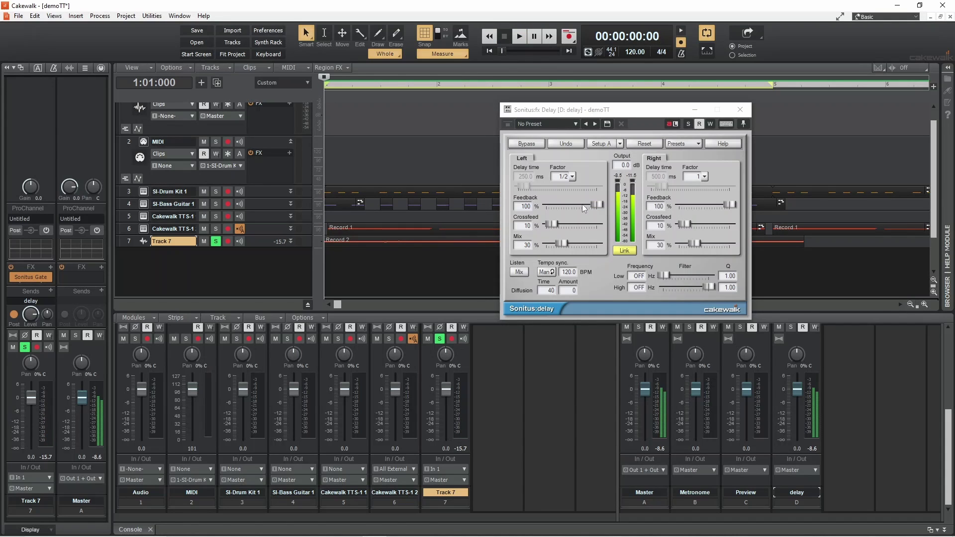
{"action": "left_click", "coordinate": [597, 204]}
{"action": "left_click_drag", "start_coordinate": [596, 205], "coordinate": [547, 206]}
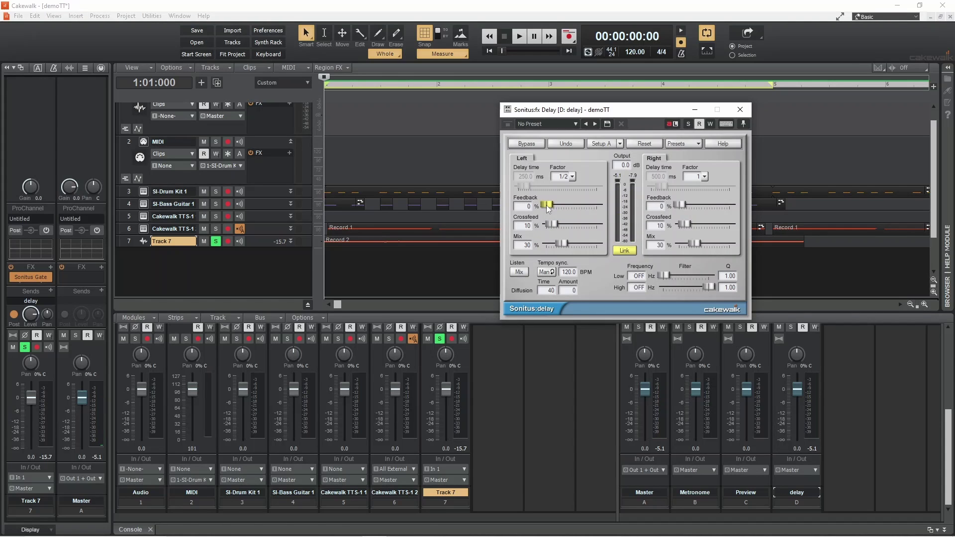
{"action": "left_click_drag", "start_coordinate": [548, 208], "coordinate": [567, 206]}
{"action": "left_click", "coordinate": [519, 36]}
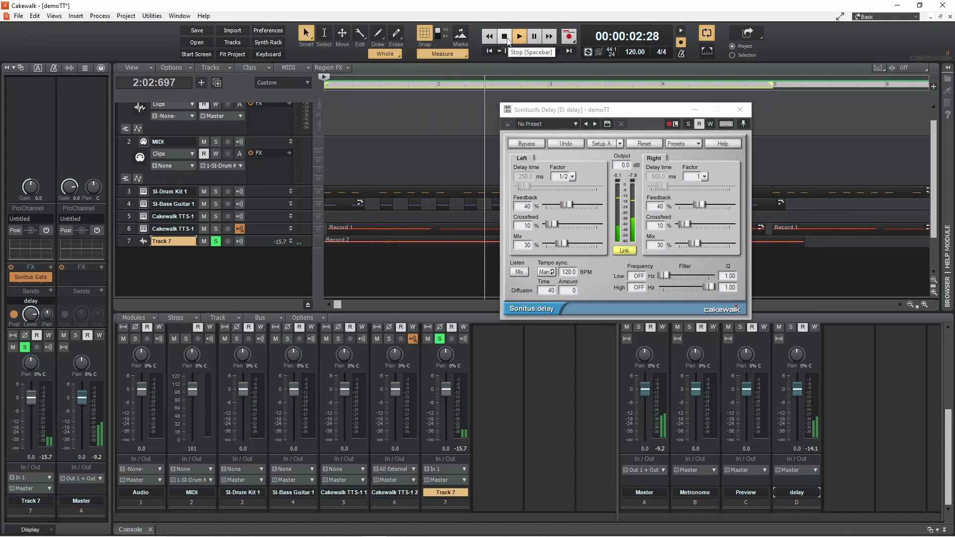
{"action": "left_click", "coordinate": [507, 38]}
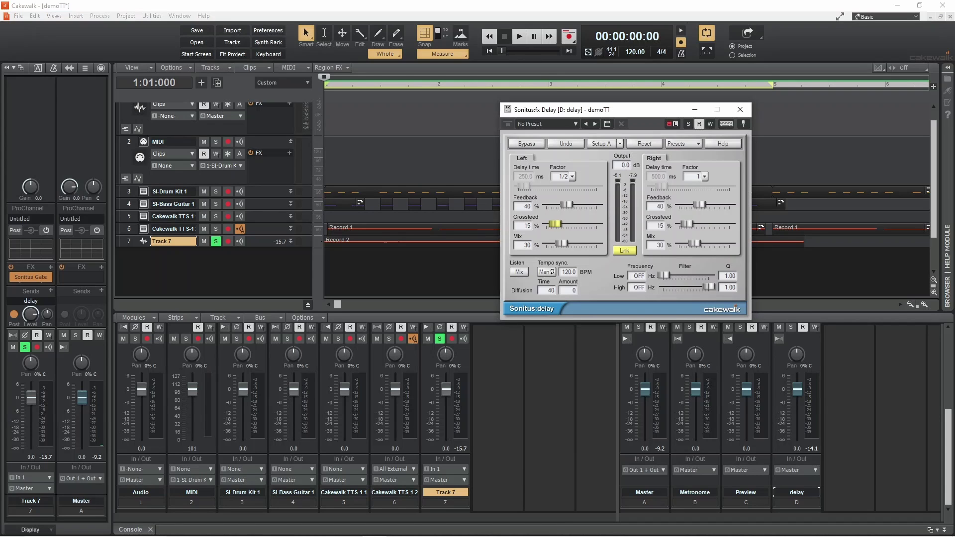
{"action": "left_click_drag", "start_coordinate": [554, 223], "coordinate": [574, 225]}
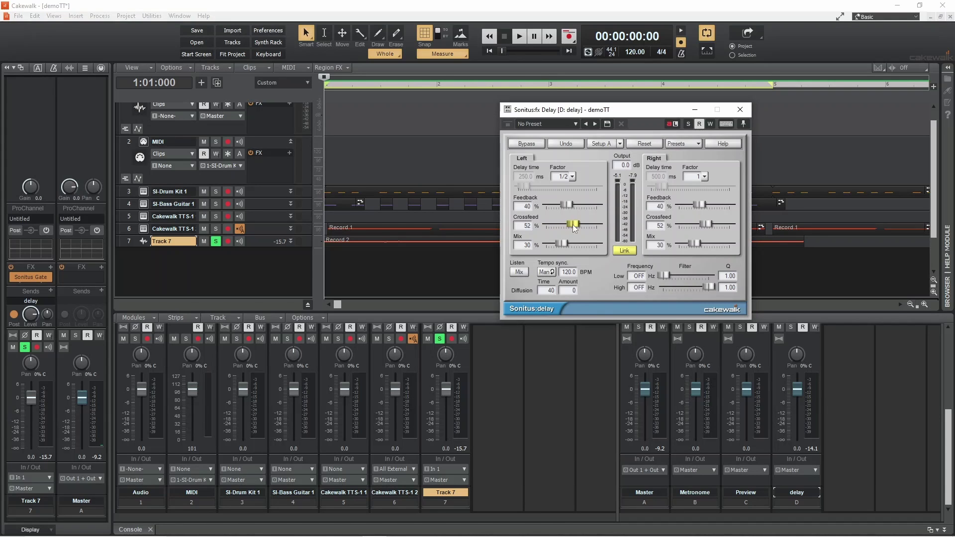
{"action": "left_click", "coordinate": [519, 37]}
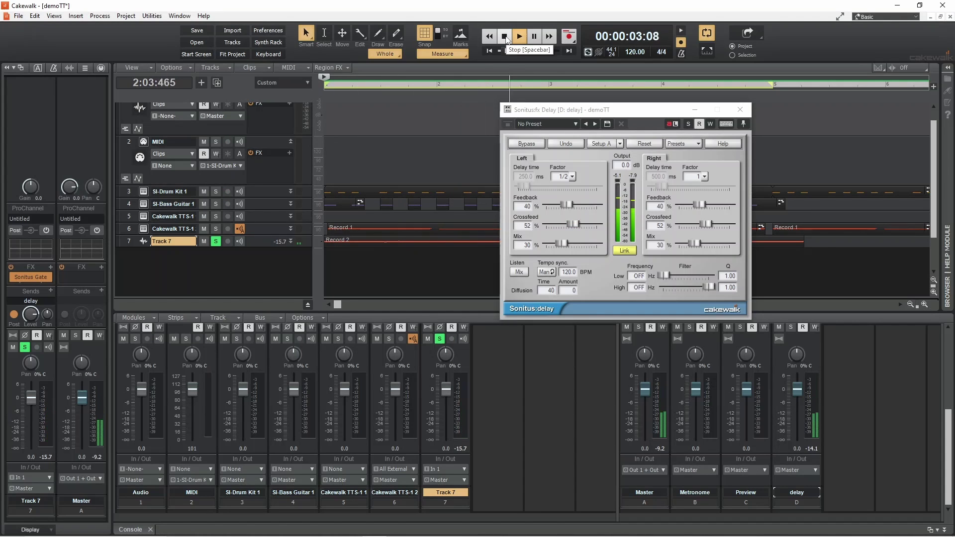
{"action": "left_click", "coordinate": [505, 36]}
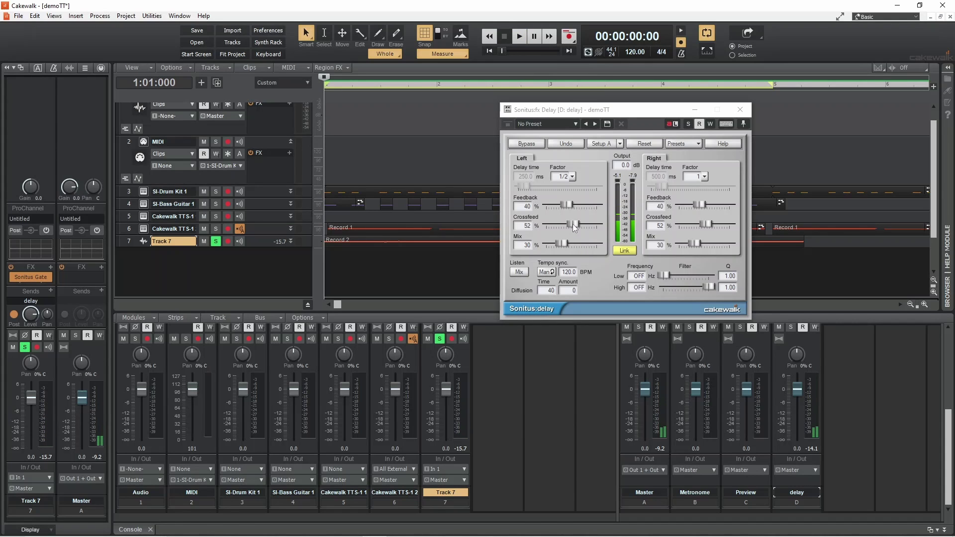
{"action": "mouse_move", "coordinate": [572, 225]}
{"action": "left_mouse_down"}
{"action": "mouse_move", "coordinate": [550, 225]}
{"action": "mouse_move", "coordinate": [564, 227]}
{"action": "left_mouse_up"}
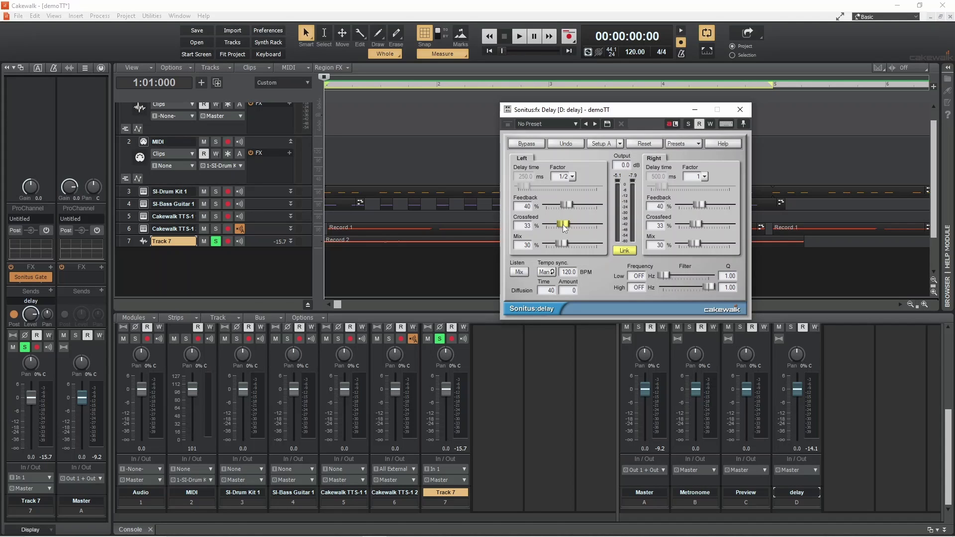
{"action": "left_click_drag", "start_coordinate": [565, 227], "coordinate": [548, 226]}
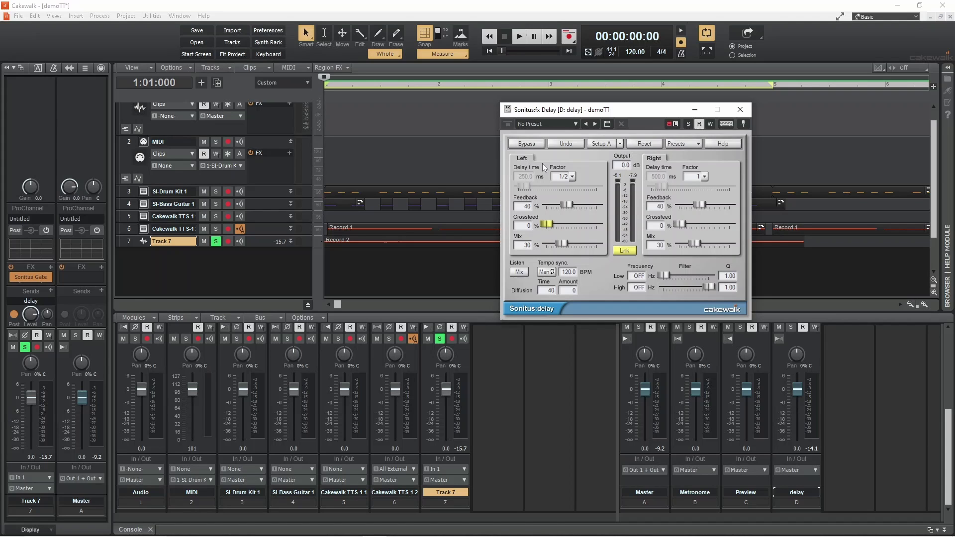
{"action": "left_click", "coordinate": [519, 36]}
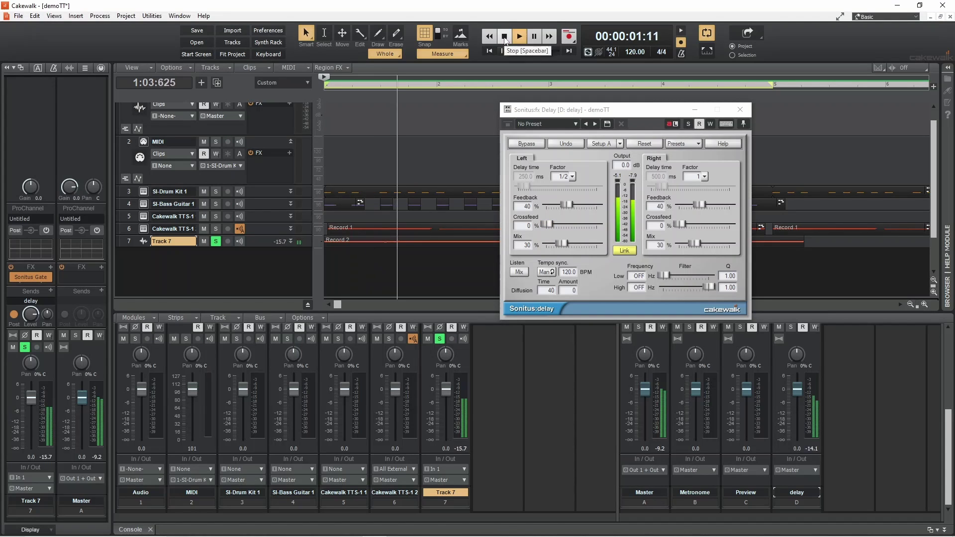
{"action": "left_click", "coordinate": [504, 37]}
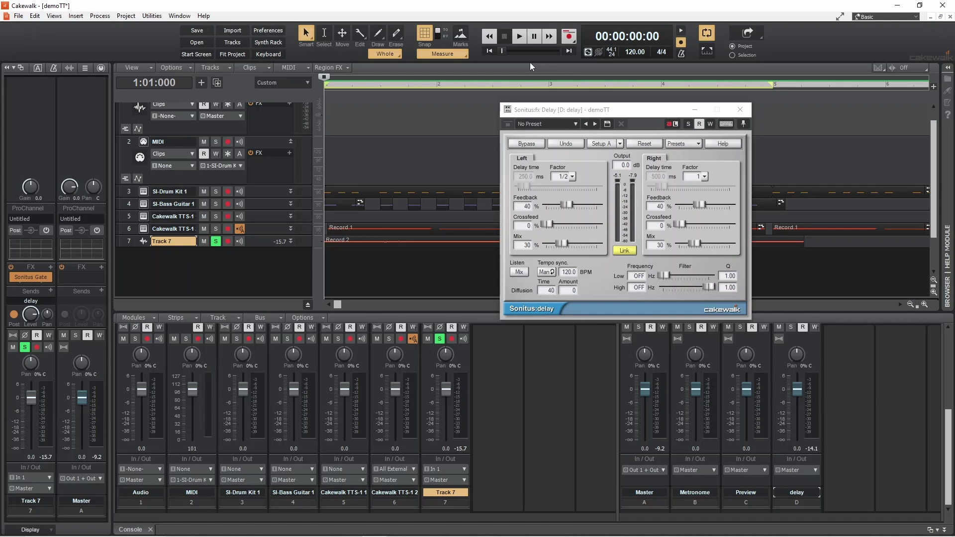
{"action": "left_click_drag", "start_coordinate": [547, 223], "coordinate": [551, 223]}
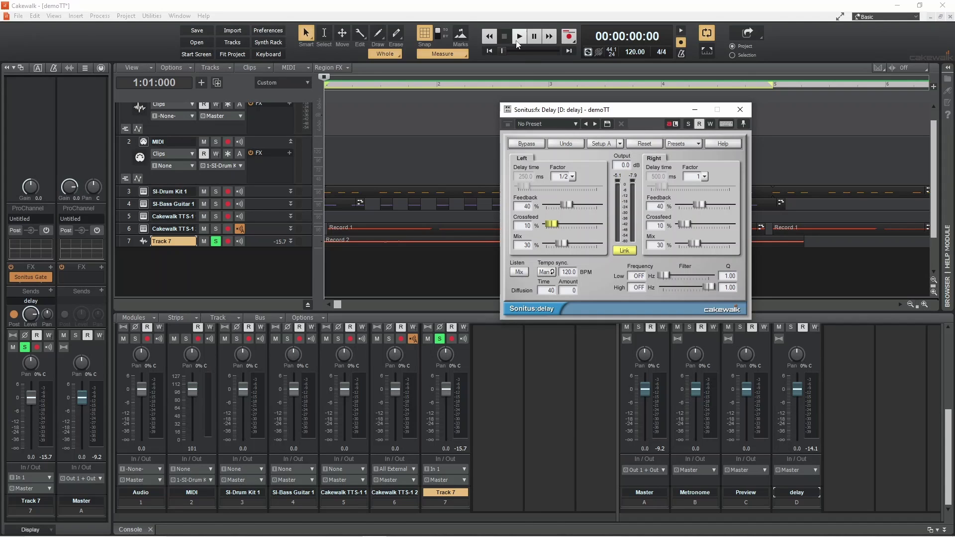
{"action": "left_click", "coordinate": [519, 40]}
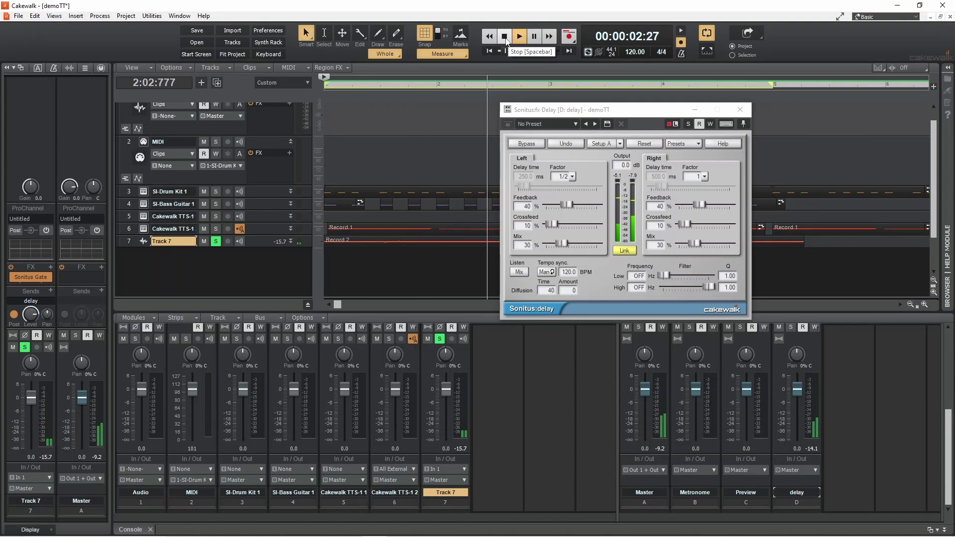
Step: Stop playback, raise the delay mix to 100% wet, and audition the fully wet delay
{"action": "left_click", "coordinate": [505, 37]}
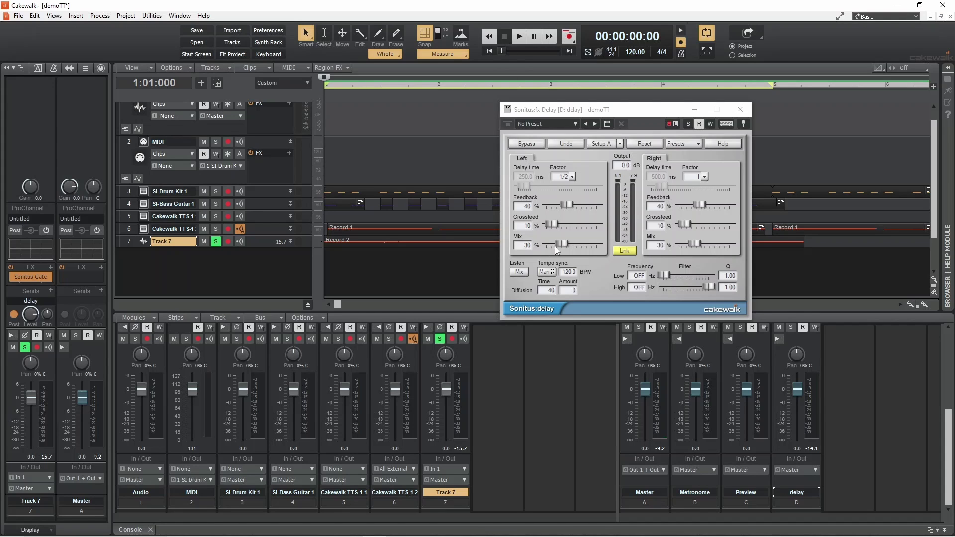
{"action": "left_click_drag", "start_coordinate": [565, 243], "coordinate": [598, 247]}
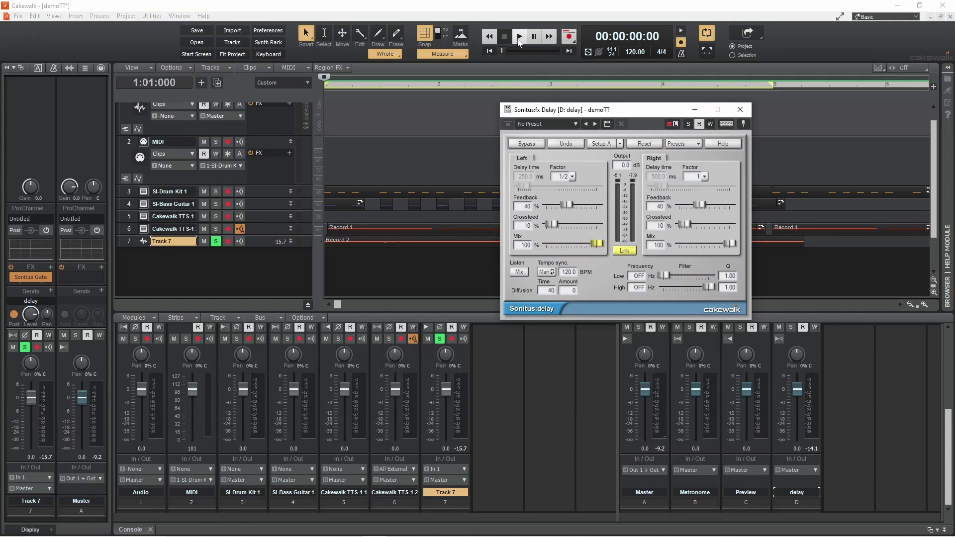
{"action": "left_click", "coordinate": [518, 40]}
{"action": "left_click", "coordinate": [518, 40]}
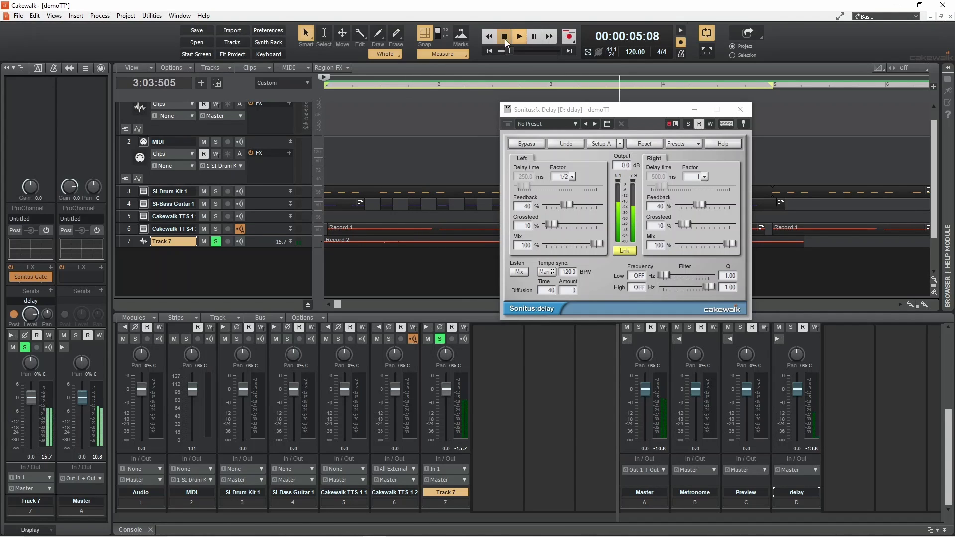
{"action": "left_click", "coordinate": [505, 40]}
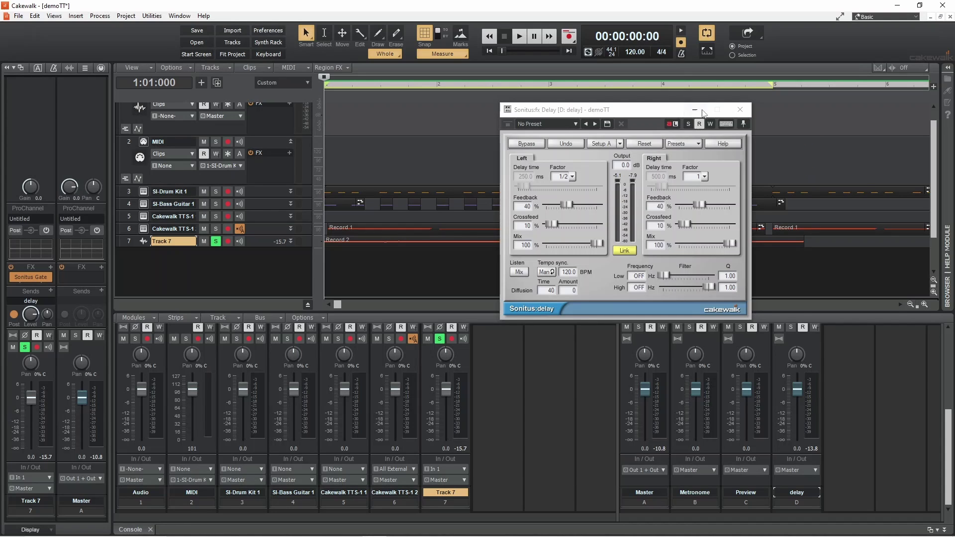
Step: Close the Sonitus Delay window, drop Track 7's delay send to -INF, and show the delay bus strip beside it
{"action": "left_click", "coordinate": [733, 112]}
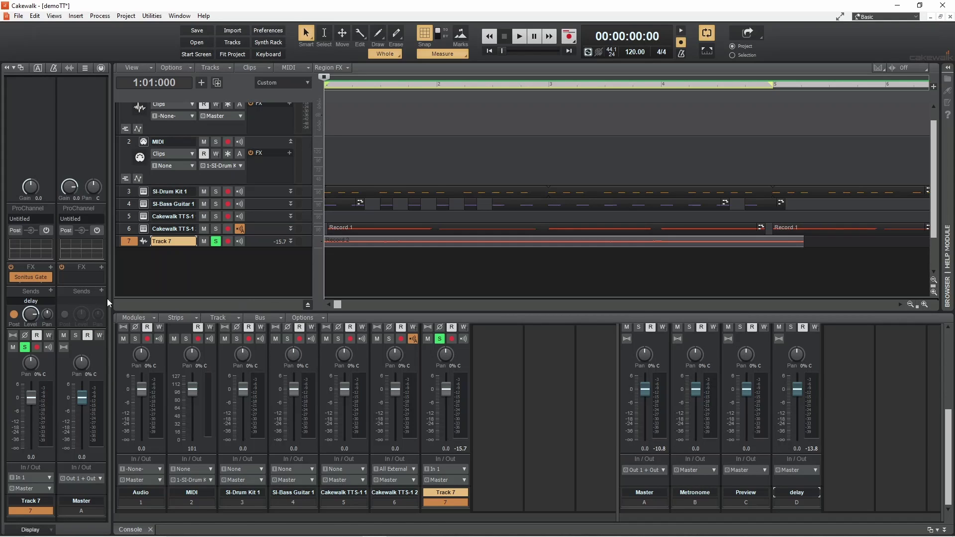
{"action": "left_click", "coordinate": [35, 312]}
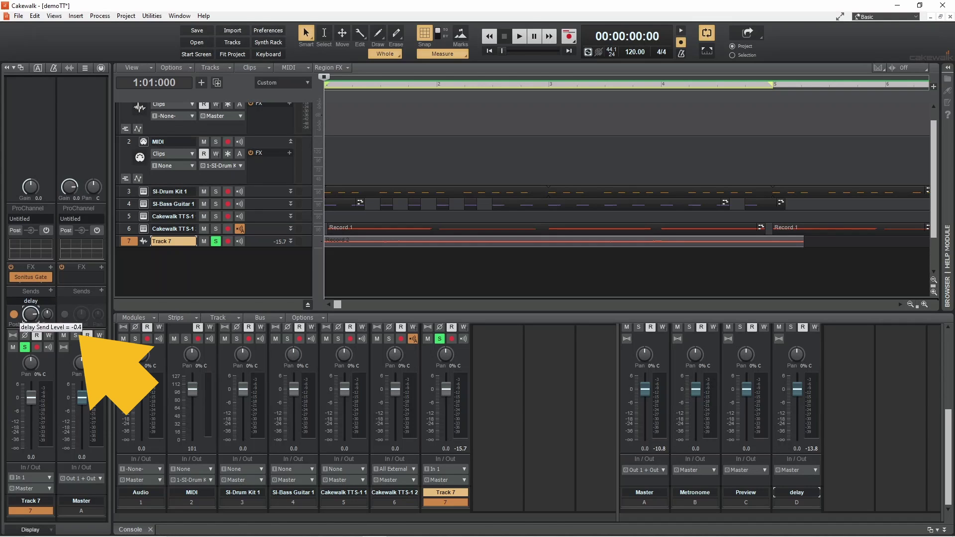
{"action": "left_click_drag", "start_coordinate": [31, 312], "coordinate": [30, 321]}
{"action": "left_click", "coordinate": [35, 315]}
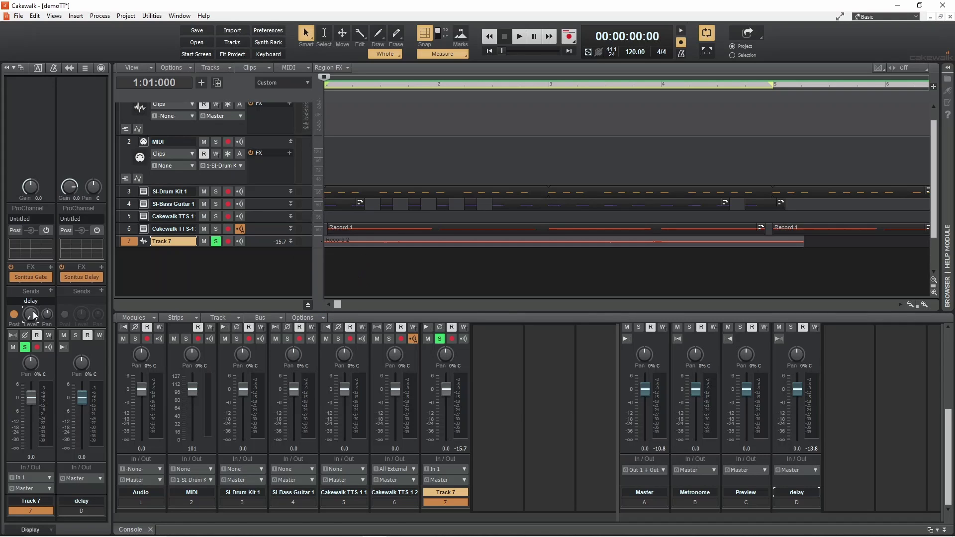
Step: Expand Track 7 and switch its Clips lane to Automation > delay Send Level, sitting at -INF
{"action": "left_click", "coordinate": [291, 241]}
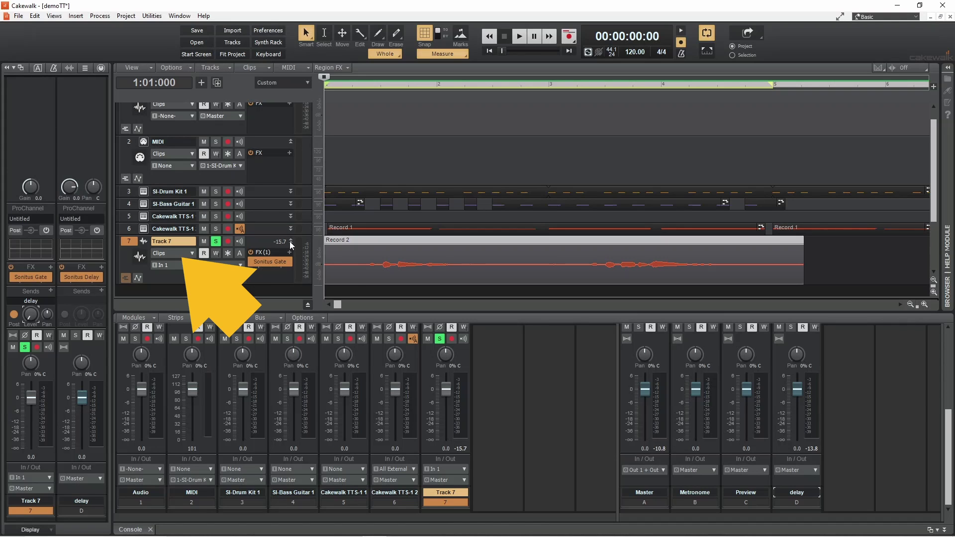
{"action": "left_click", "coordinate": [183, 255]}
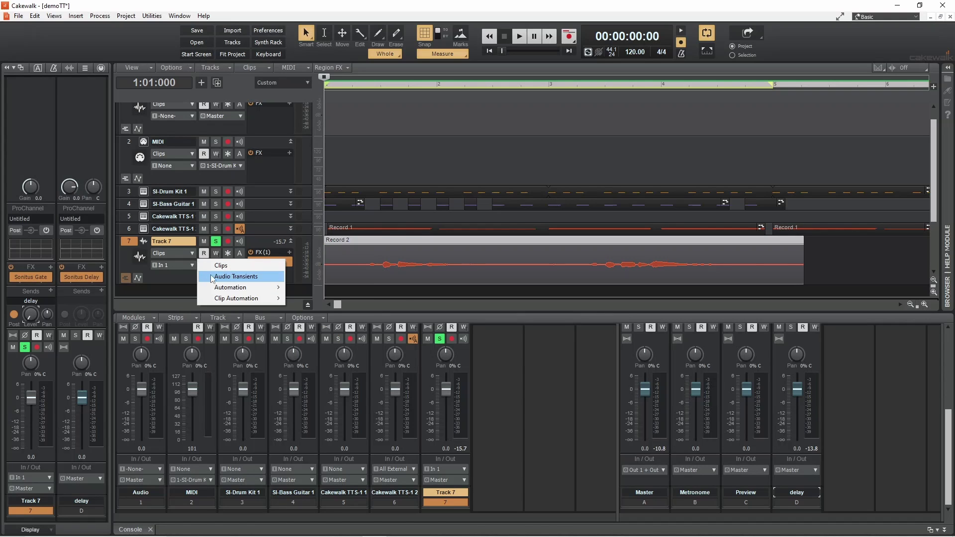
{"action": "mouse_move", "coordinate": [227, 291]}
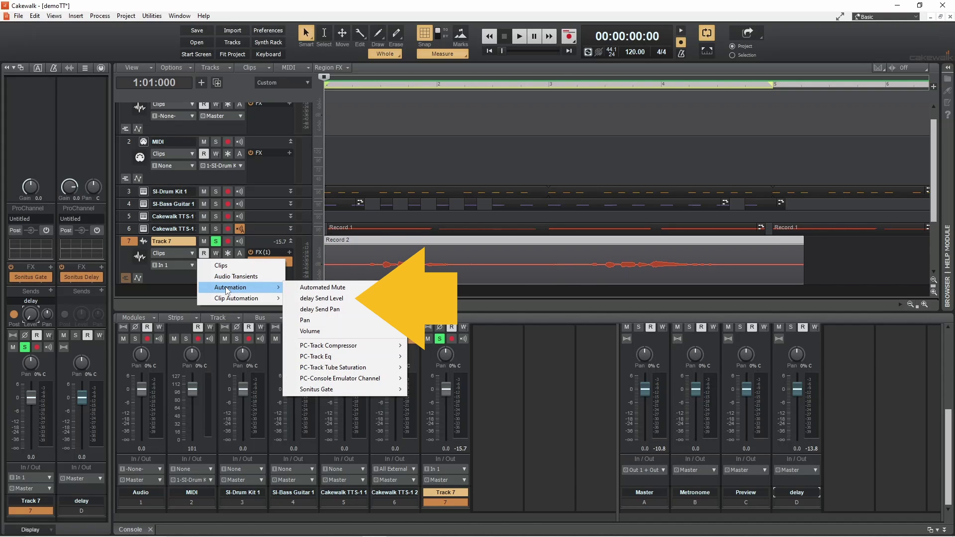
{"action": "left_click", "coordinate": [313, 298]}
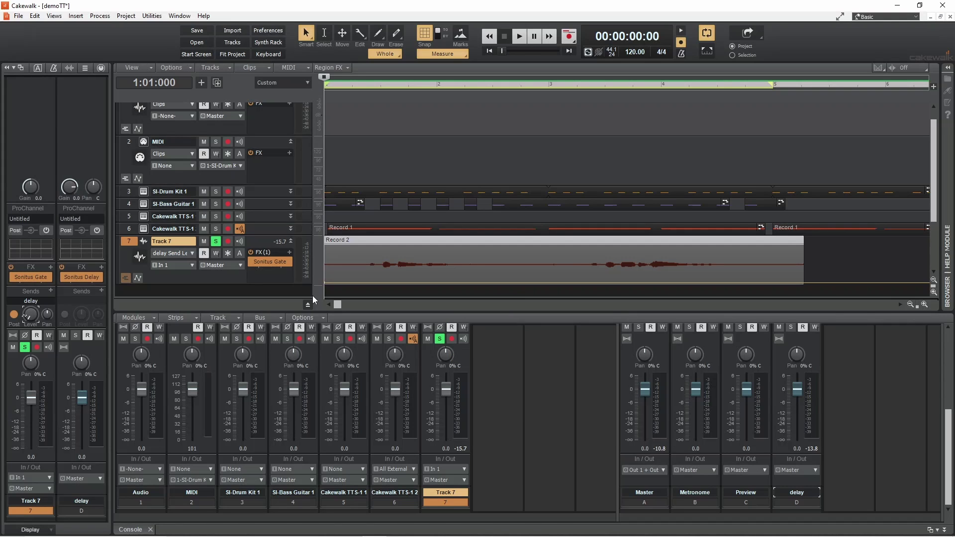
Step: Add three nodes around bar 2 on Record 2's delay send envelope, raise the middle one to a peak, and play back the echo
{"action": "left_click", "coordinate": [418, 282]}
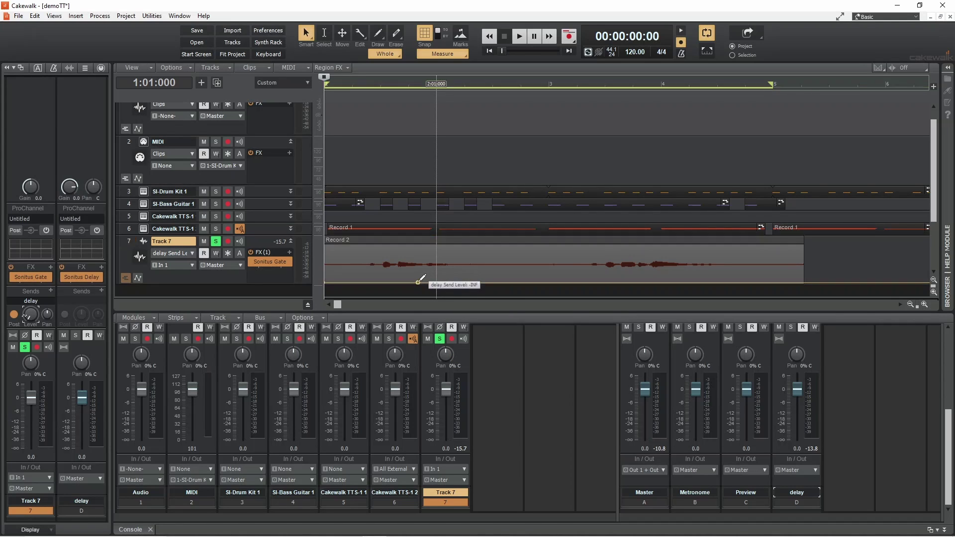
{"action": "left_click", "coordinate": [428, 283]}
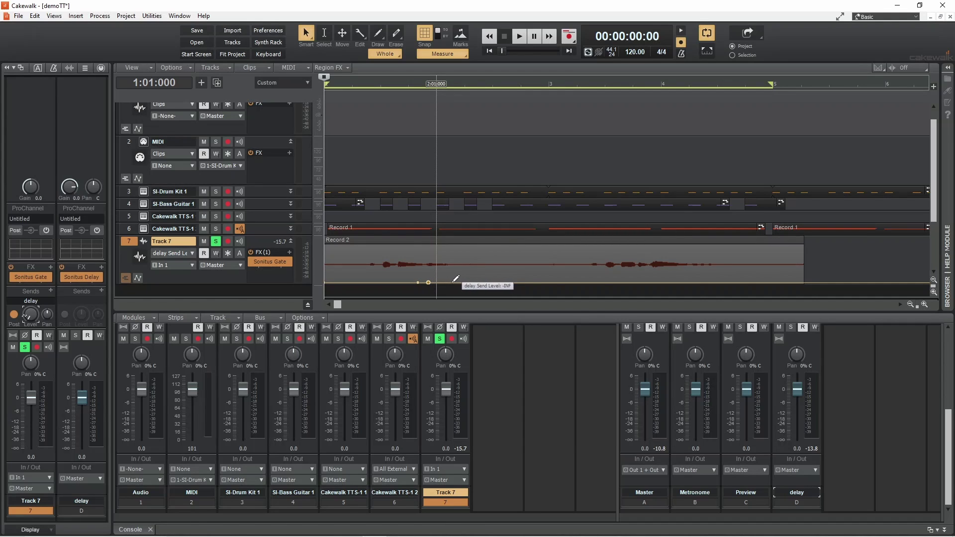
{"action": "left_click", "coordinate": [451, 282]}
{"action": "left_click_drag", "start_coordinate": [451, 282], "coordinate": [436, 246]}
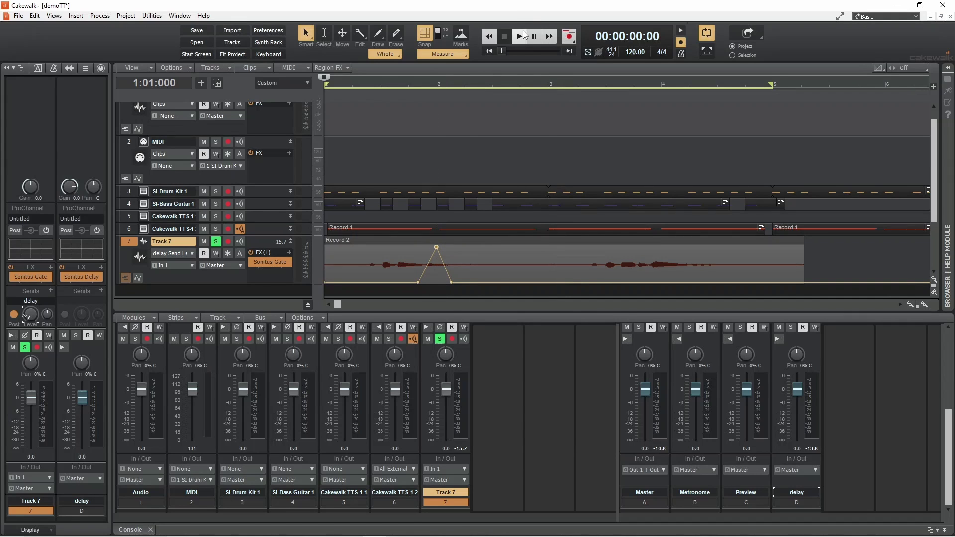
{"action": "left_click", "coordinate": [524, 32]}
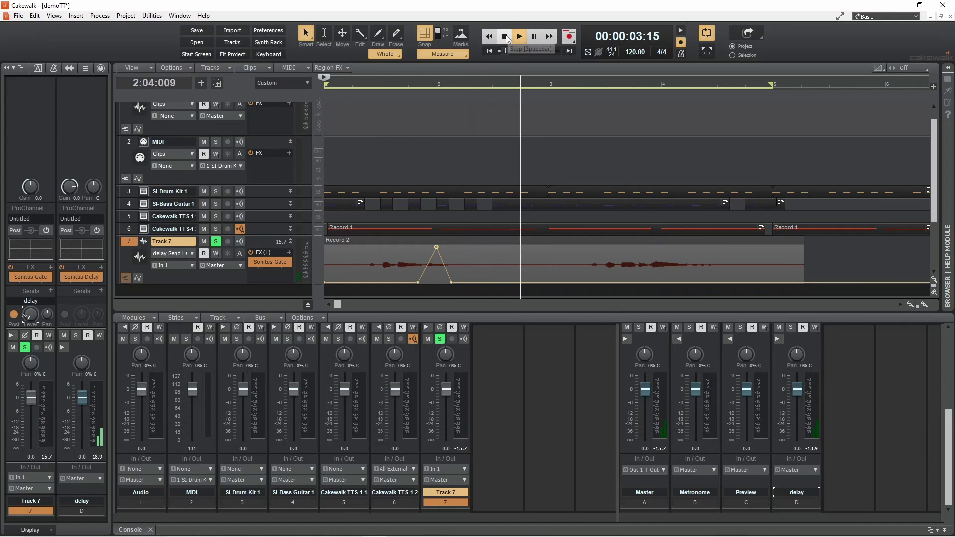
{"action": "left_click", "coordinate": [506, 37]}
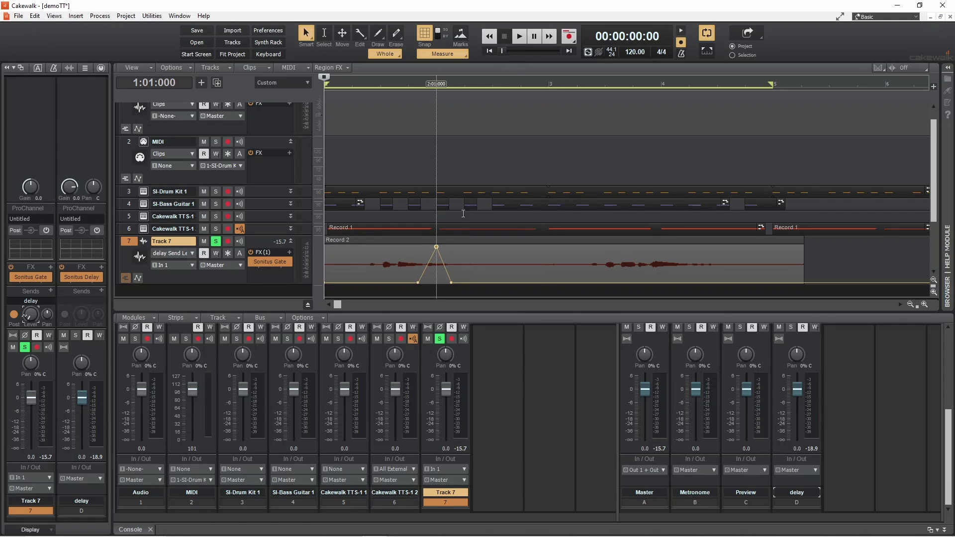
Step: Pull the delay send envelope's peak node down below 6.0 dB and play back the softer echo
{"action": "mouse_move", "coordinate": [437, 247]}
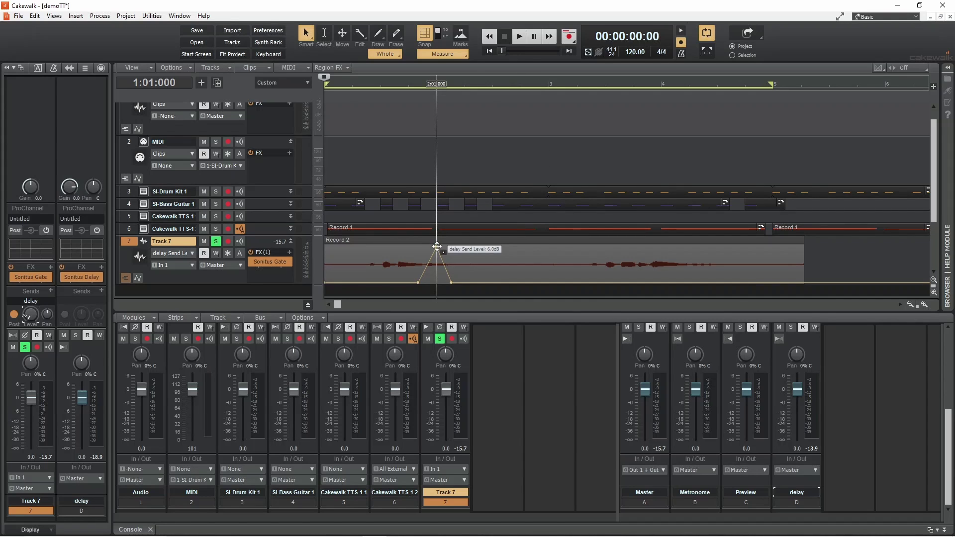
{"action": "left_click_drag", "start_coordinate": [437, 247], "coordinate": [437, 254]}
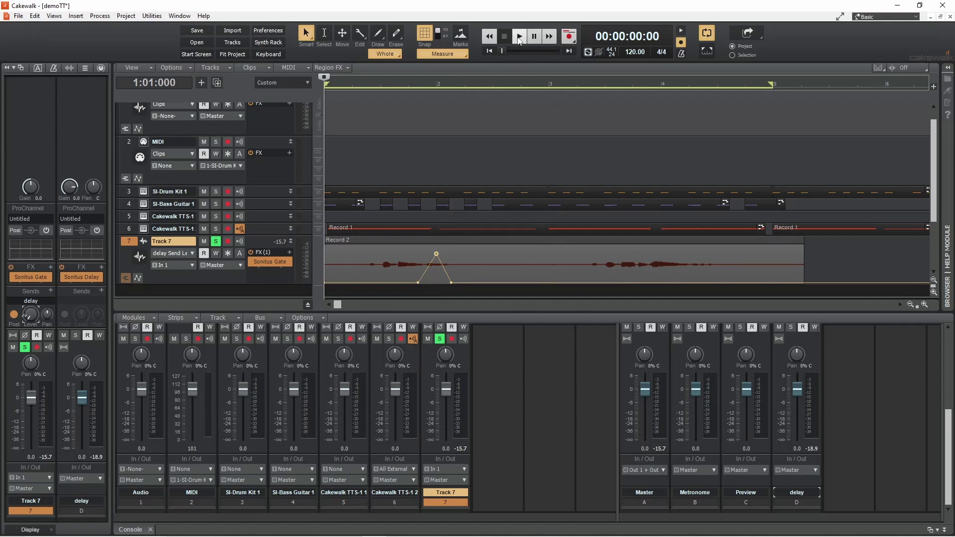
{"action": "left_click", "coordinate": [517, 37]}
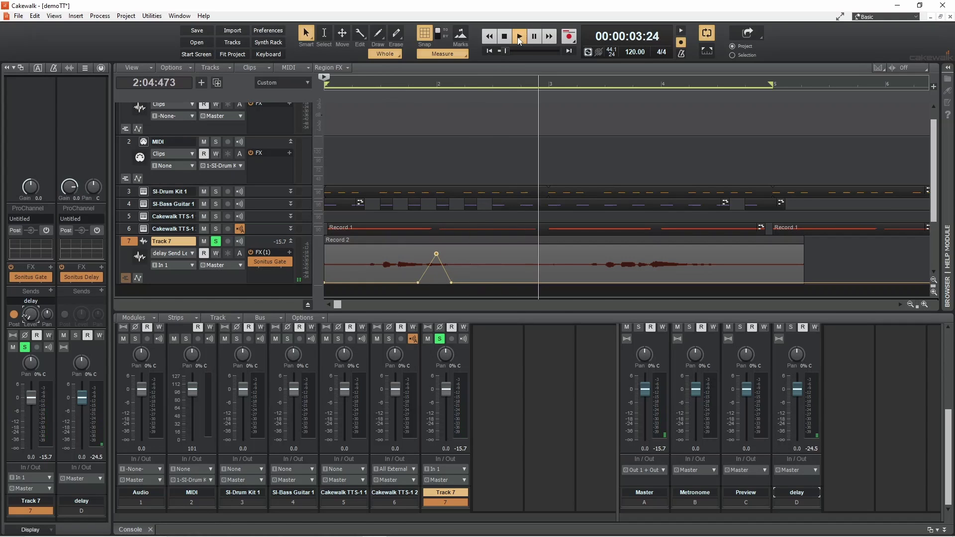
{"action": "left_click", "coordinate": [506, 39]}
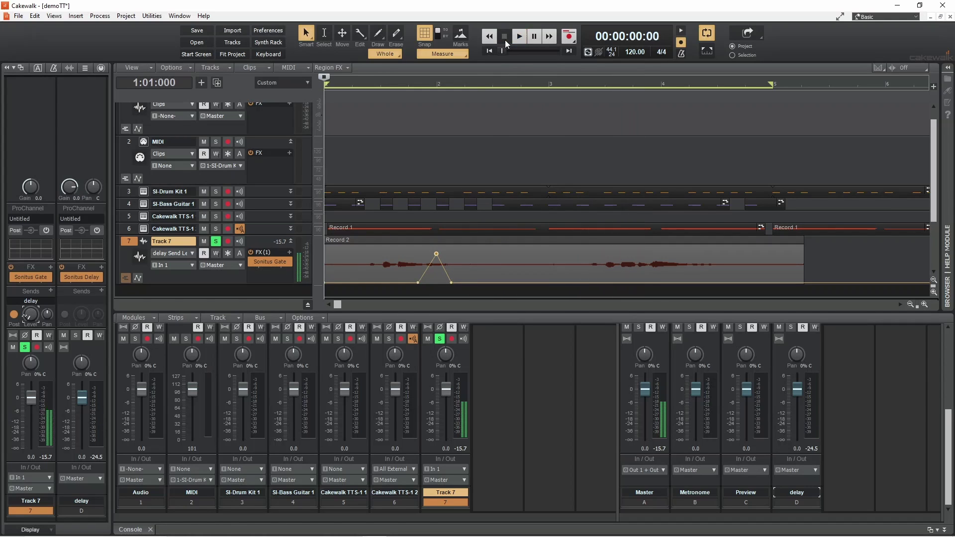
{"action": "key", "text": "Up"}
{"action": "left_click", "coordinate": [520, 37]}
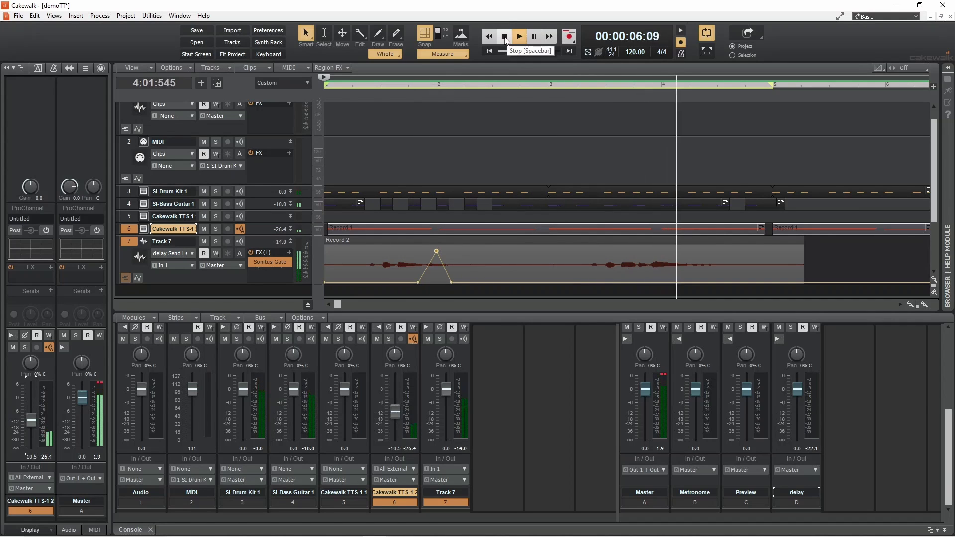
{"action": "left_click", "coordinate": [505, 36]}
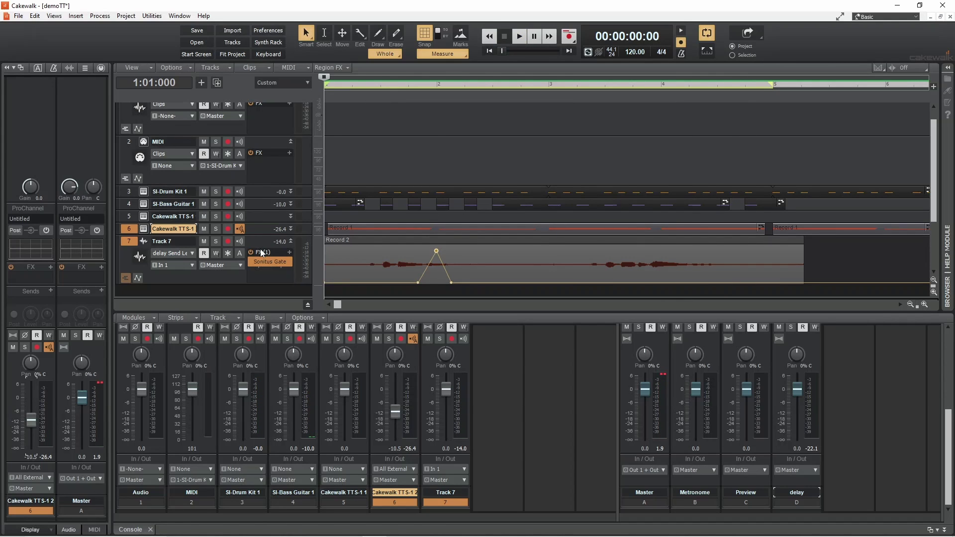
Step: Set the delay bus's Sonitus Delay left Factor to 2 for a 1000 ms echo and play it back
{"action": "left_click", "coordinate": [802, 482]}
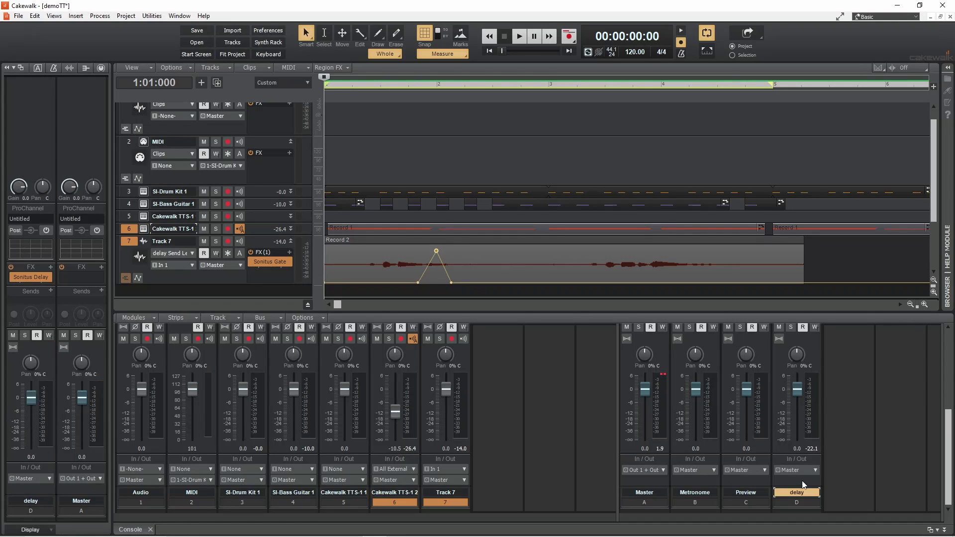
{"action": "double_click", "coordinate": [34, 279]}
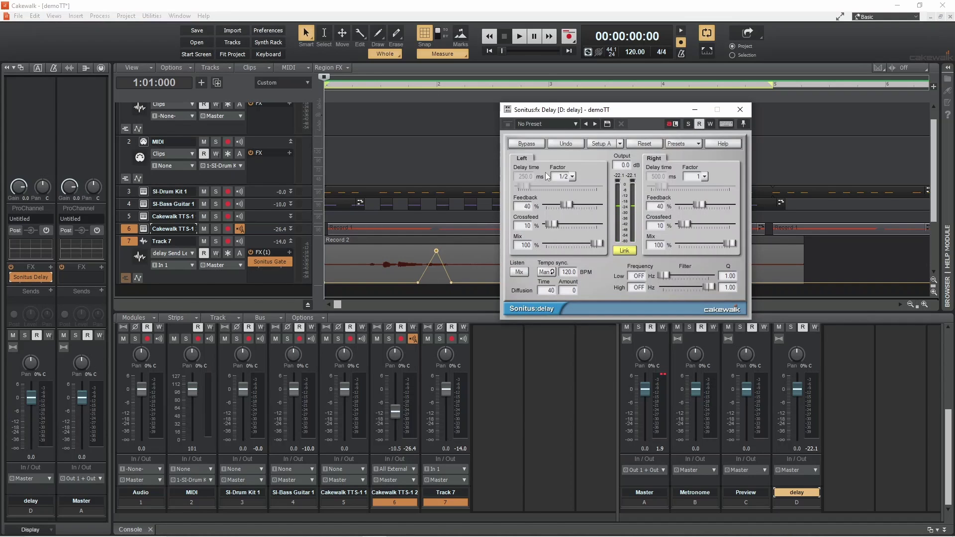
{"action": "left_click", "coordinate": [572, 176]}
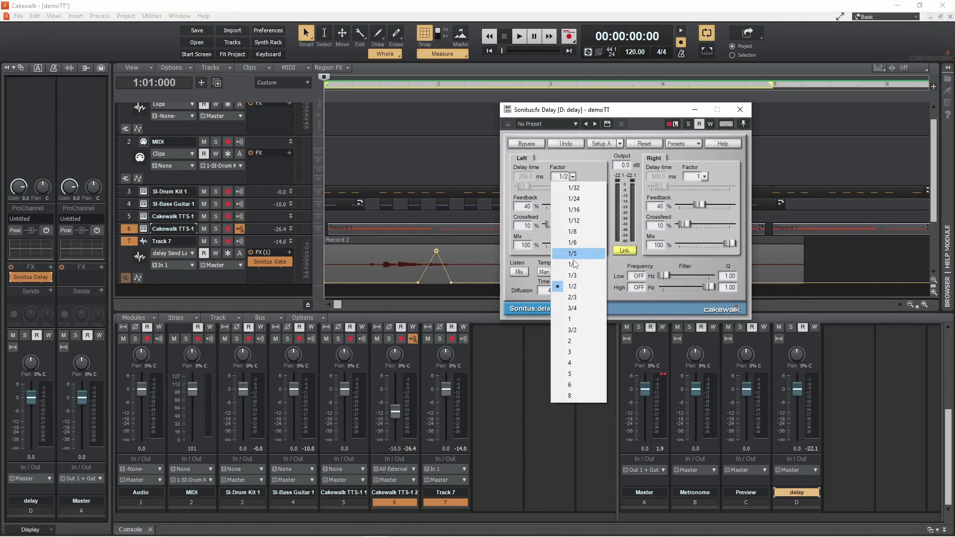
{"action": "left_click", "coordinate": [571, 341]}
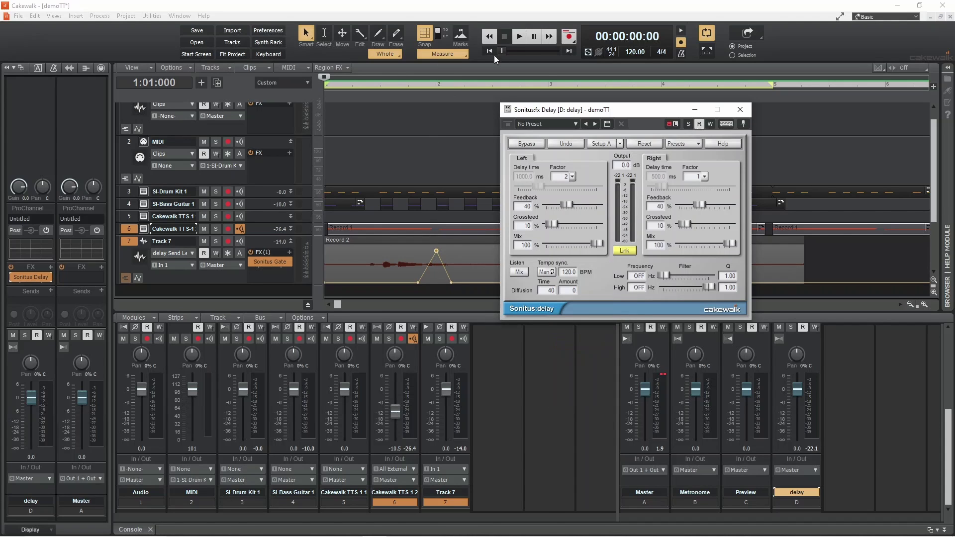
{"action": "left_click", "coordinate": [517, 41]}
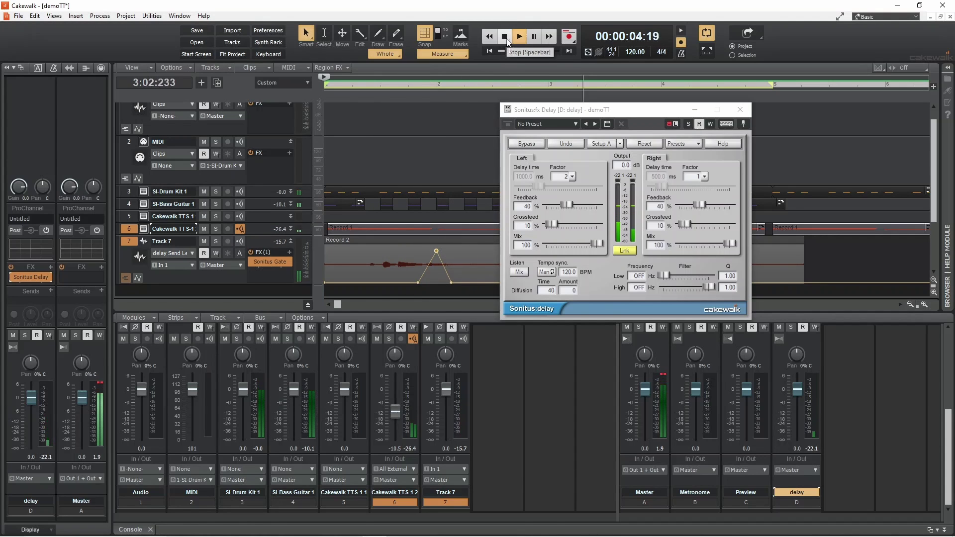
{"action": "left_click", "coordinate": [505, 37]}
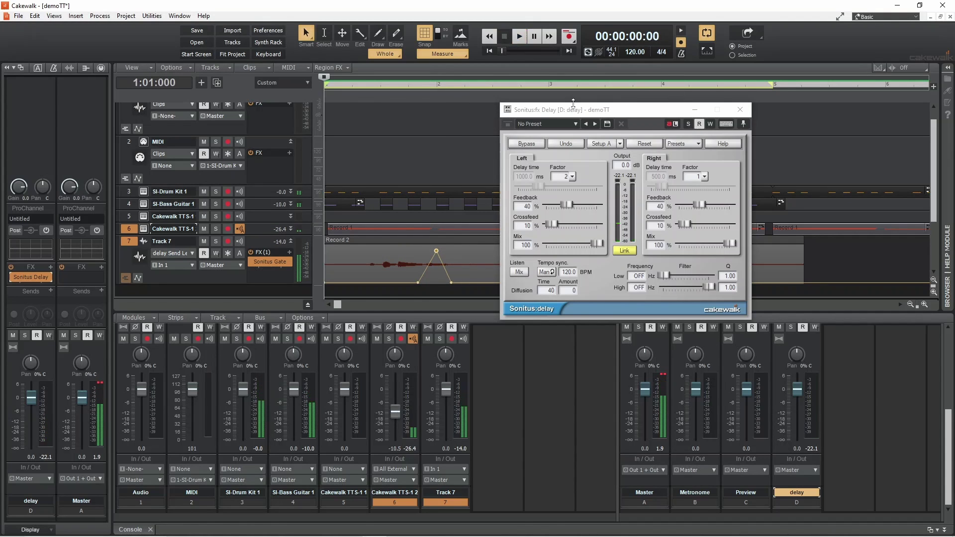